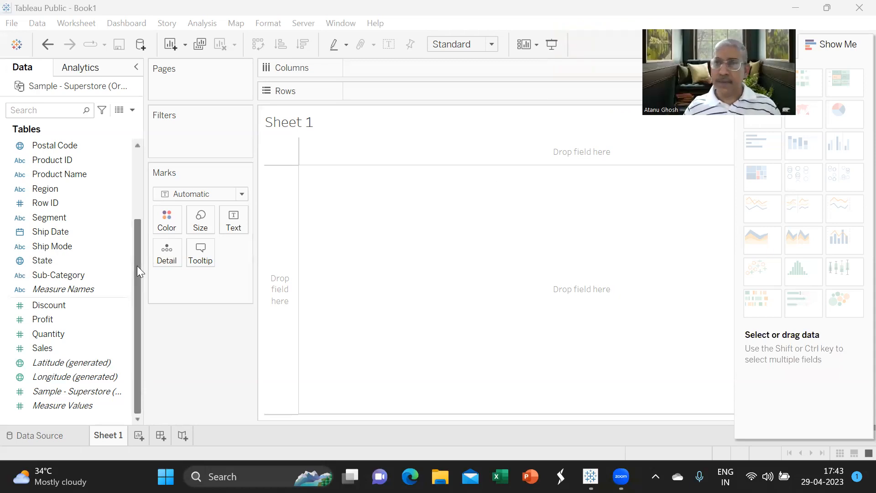
- Put Category on Columns and Sales on Rows, charting SUM(Sales) bars totalling 2,297,201
{"action": "left_click_drag", "start_coordinate": [137, 266], "coordinate": [133, 217]}
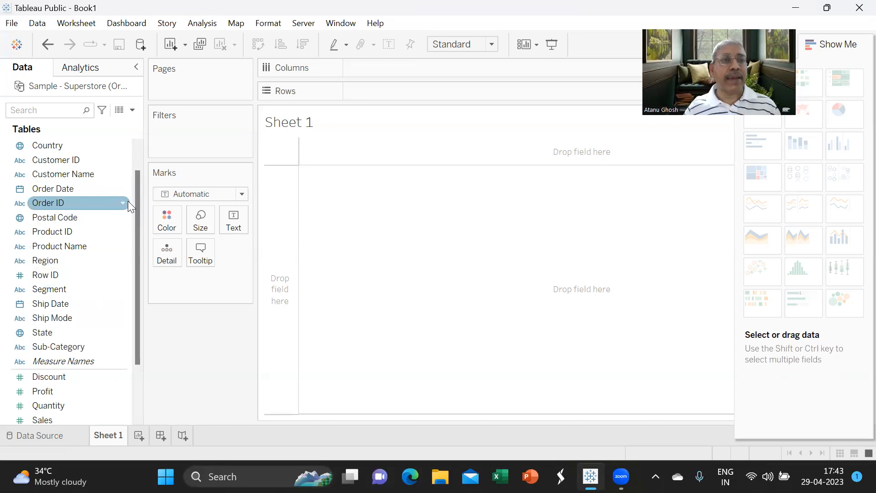
{"action": "left_click_drag", "start_coordinate": [136, 211], "coordinate": [138, 182]}
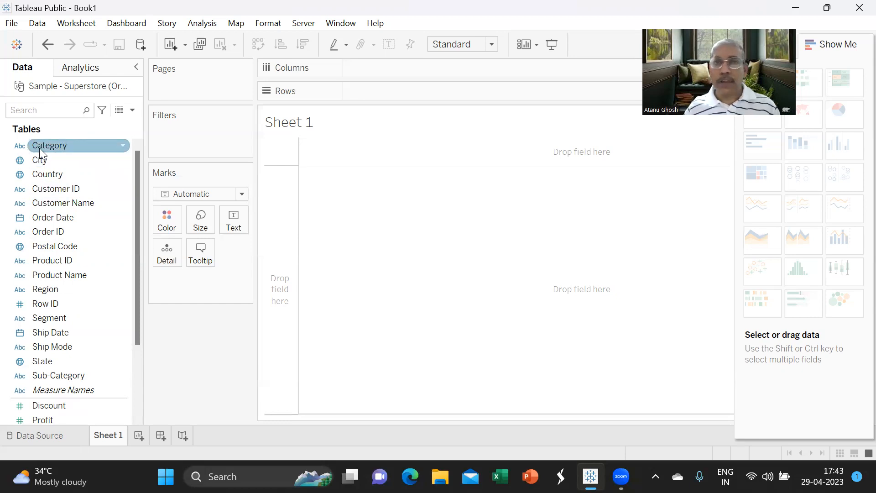
{"action": "left_click_drag", "start_coordinate": [39, 148], "coordinate": [368, 70]}
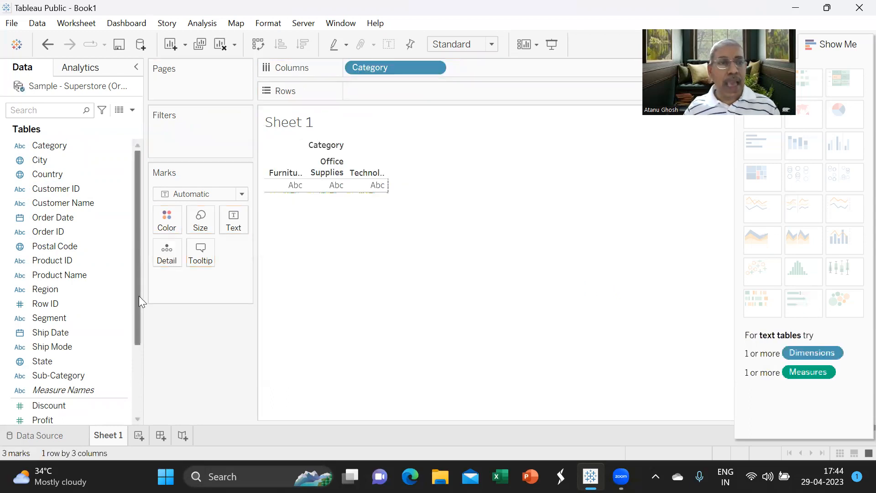
{"action": "left_click_drag", "start_coordinate": [138, 295], "coordinate": [139, 343]}
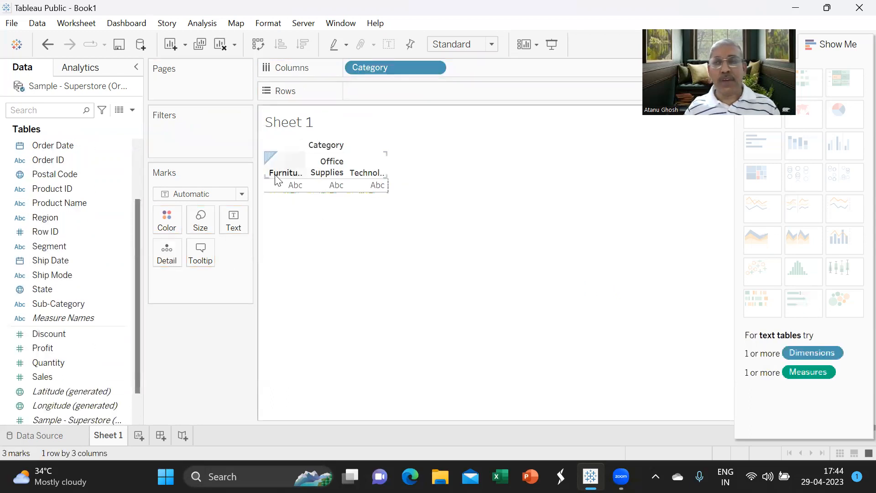
{"action": "mouse_move", "coordinate": [286, 191]}
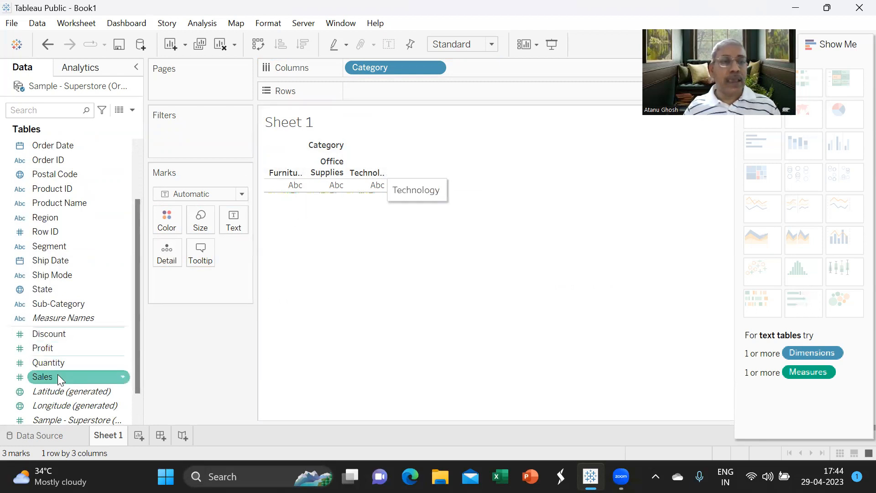
{"action": "left_click_drag", "start_coordinate": [56, 377], "coordinate": [376, 90]}
{"action": "left_click_drag", "start_coordinate": [67, 378], "coordinate": [378, 101]}
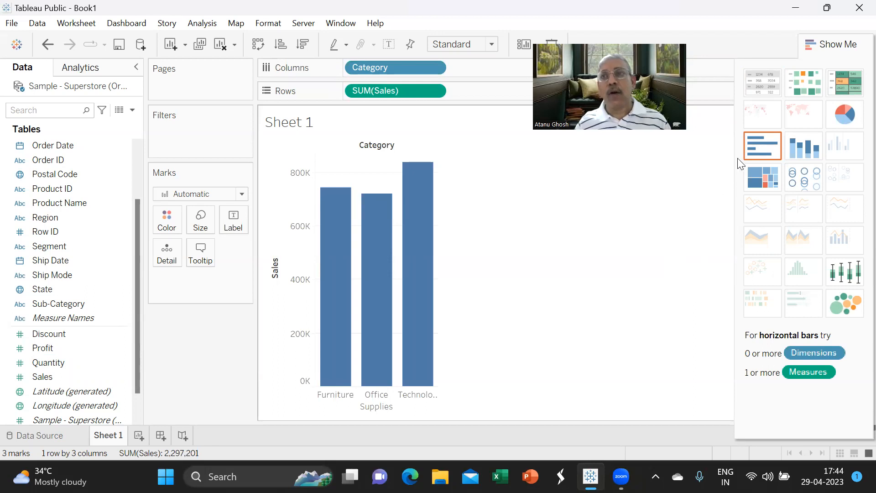
- Switch to a text table: Furniture 742,000, Office Supplies 719,047, Technology 836,154
{"action": "left_click", "coordinate": [757, 86]}
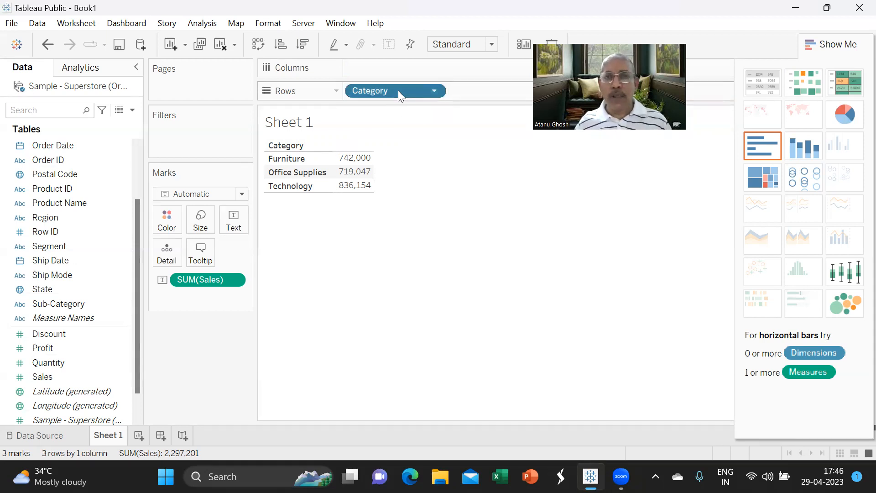
- Remove Category and SUM(Sales), undo both removals, then remove them again
{"action": "left_click_drag", "start_coordinate": [398, 90], "coordinate": [208, 359]}
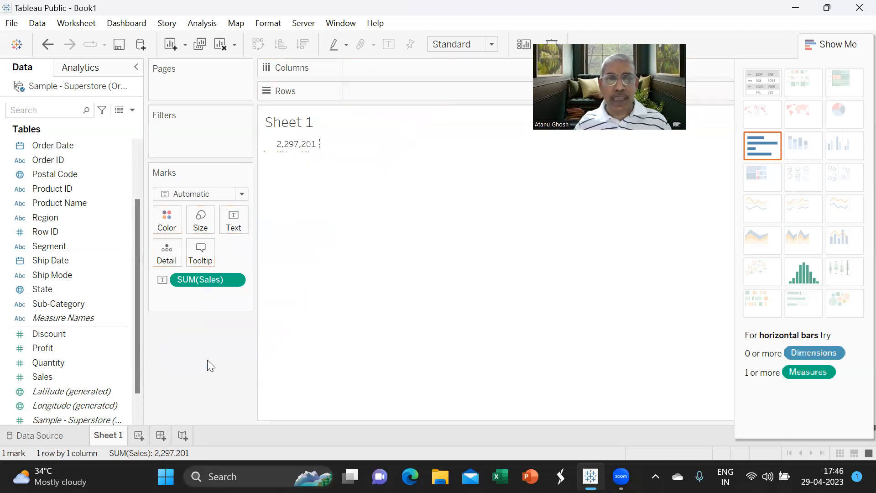
{"action": "left_click_drag", "start_coordinate": [203, 280], "coordinate": [193, 353]}
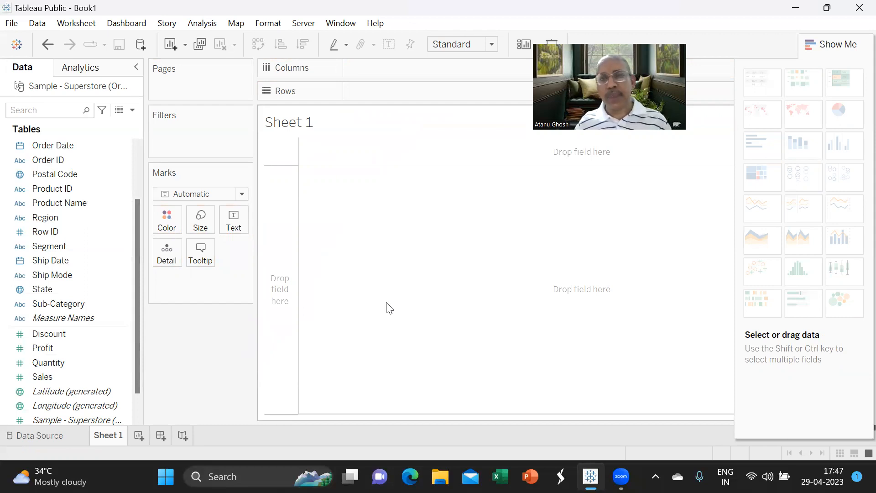
{"action": "left_click", "coordinate": [52, 48]}
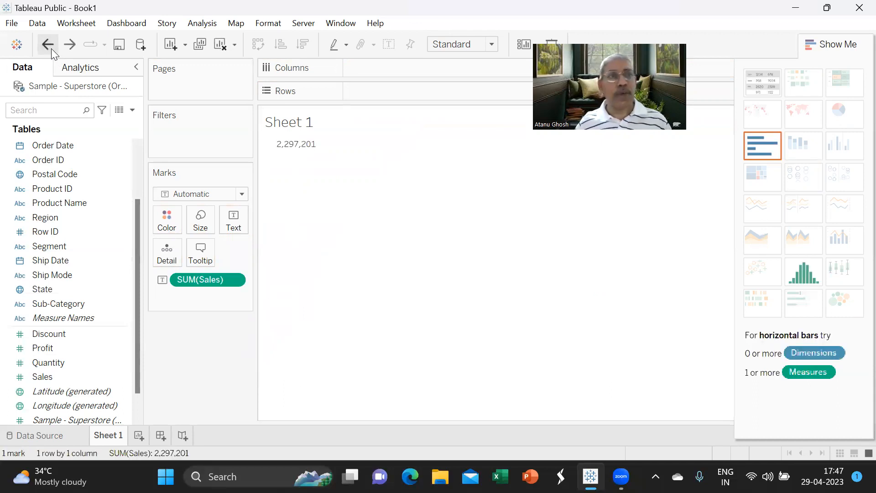
{"action": "left_click", "coordinate": [51, 48]}
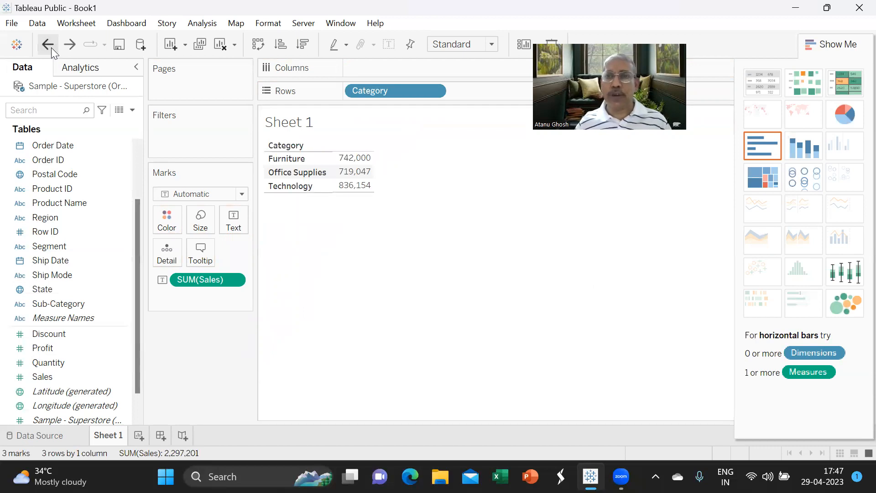
{"action": "left_click_drag", "start_coordinate": [383, 92], "coordinate": [213, 362]}
{"action": "left_click_drag", "start_coordinate": [194, 280], "coordinate": [192, 376]}
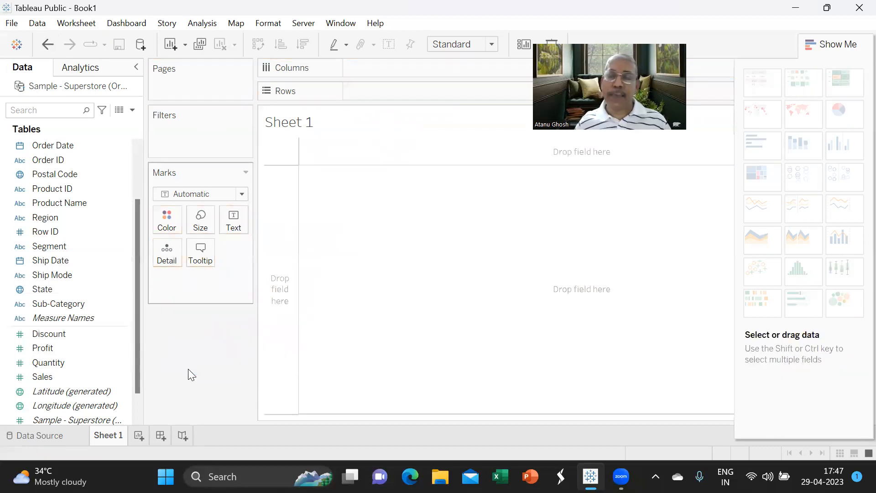
- Place Category and SUM(Sales) on Columns for horizontal Sales bars totalling 2,297,201
{"action": "left_click", "coordinate": [126, 346]}
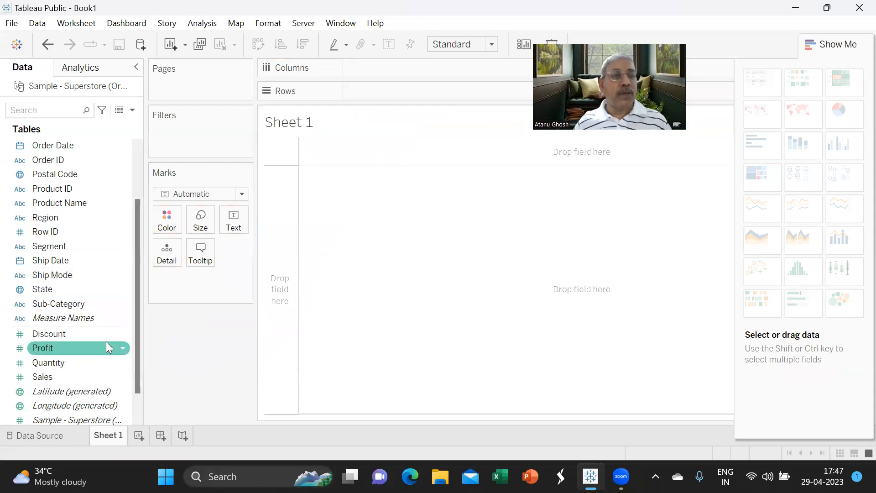
{"action": "scroll", "coordinate": [77, 229], "scroll_direction": "up", "scroll_amount": 3}
{"action": "left_click", "coordinate": [68, 150]}
{"action": "left_click_drag", "start_coordinate": [69, 158], "coordinate": [397, 81]}
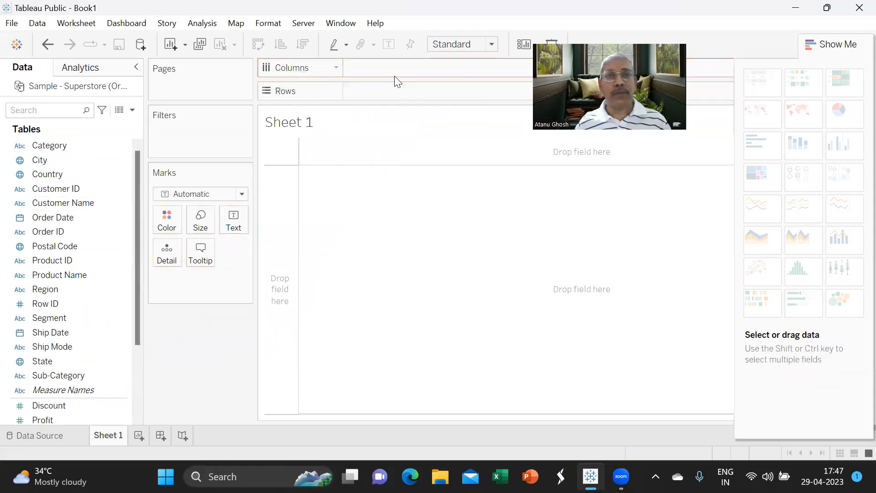
{"action": "left_click_drag", "start_coordinate": [69, 151], "coordinate": [391, 74]}
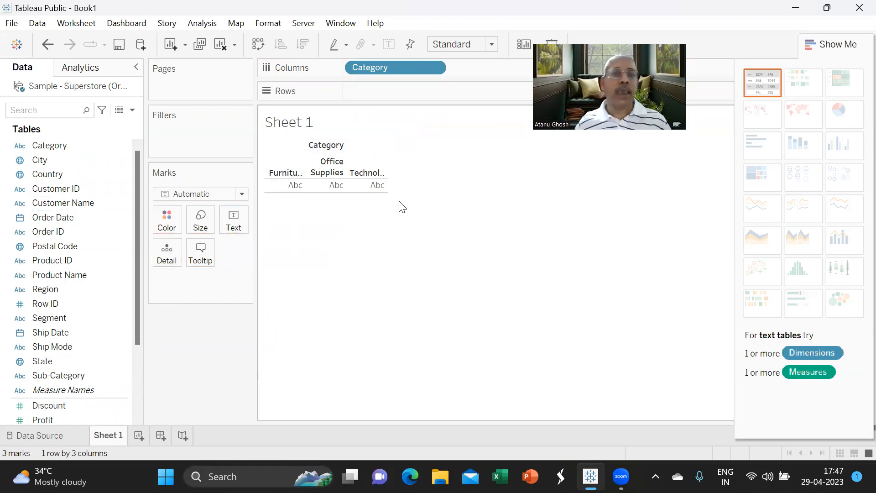
{"action": "left_click", "coordinate": [234, 221]}
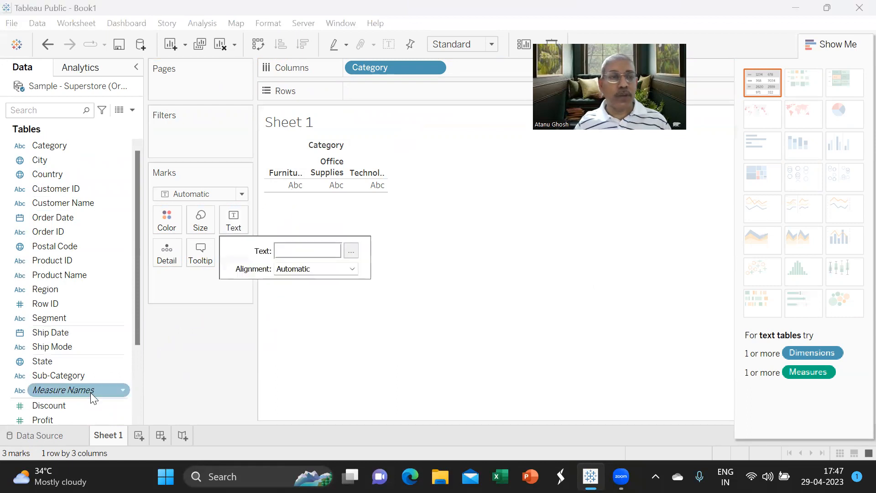
{"action": "scroll", "coordinate": [62, 347], "scroll_direction": "down", "scroll_amount": 1}
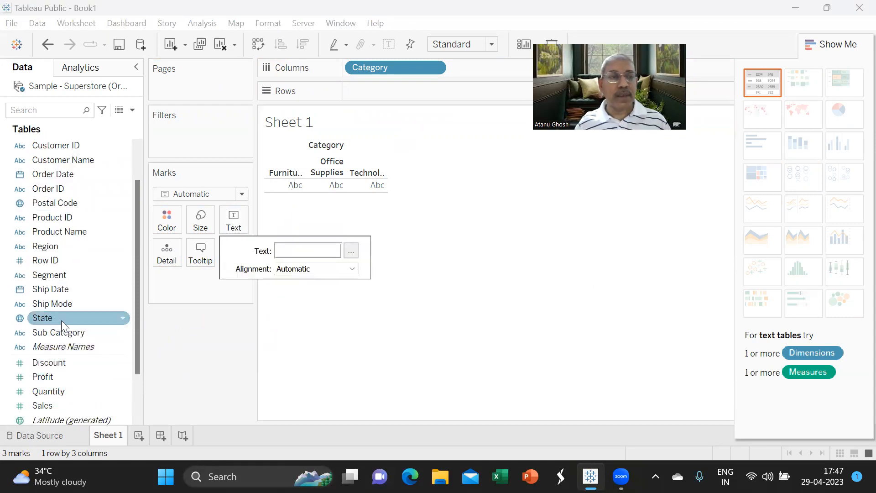
{"action": "left_click_drag", "start_coordinate": [61, 404], "coordinate": [295, 186]}
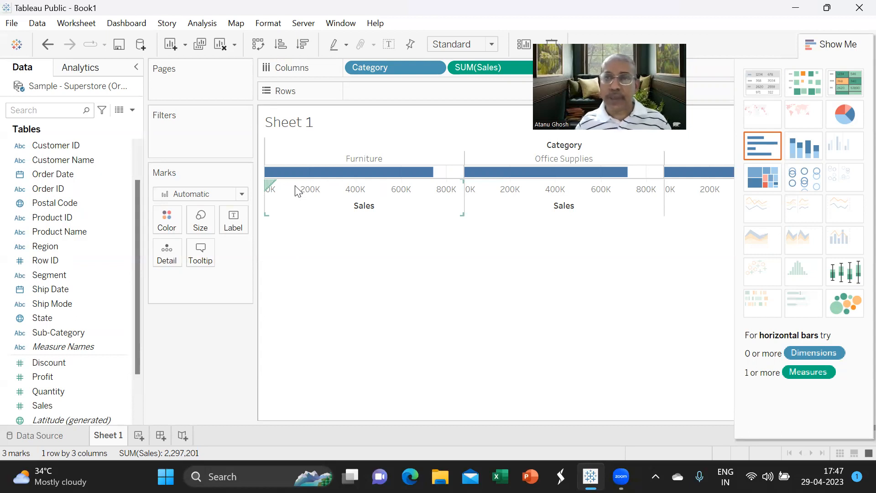
- Convert the view to a text table with Category on Rows and SUM(Sales) as text
{"action": "left_click", "coordinate": [760, 88]}
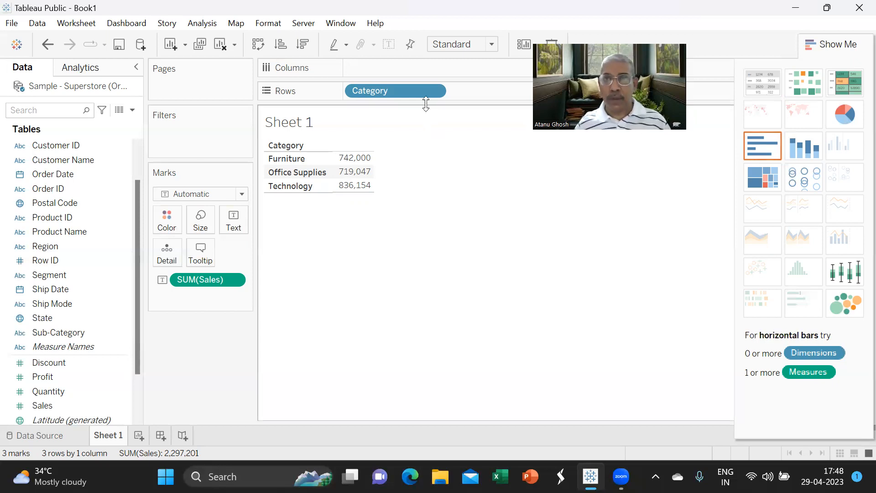
- Move Category to Rows and SUM(Sales) to Columns for horizontal Sales bars
{"action": "left_click_drag", "start_coordinate": [418, 92], "coordinate": [119, 353]}
{"action": "scroll", "coordinate": [112, 307], "scroll_direction": "up", "scroll_amount": 1}
{"action": "left_click_drag", "start_coordinate": [77, 147], "coordinate": [397, 89]}
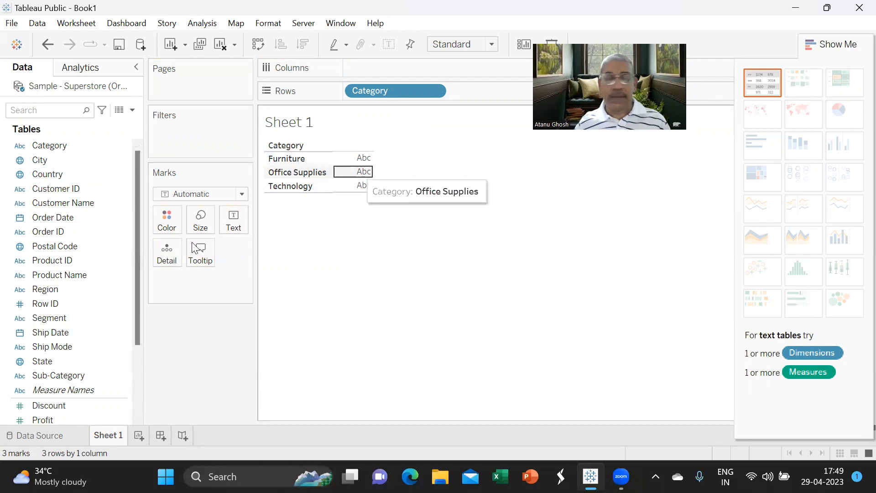
{"action": "left_click", "coordinate": [74, 376]}
{"action": "scroll", "coordinate": [74, 376], "scroll_direction": "down", "scroll_amount": 3}
{"action": "left_click_drag", "start_coordinate": [68, 365], "coordinate": [366, 165]}
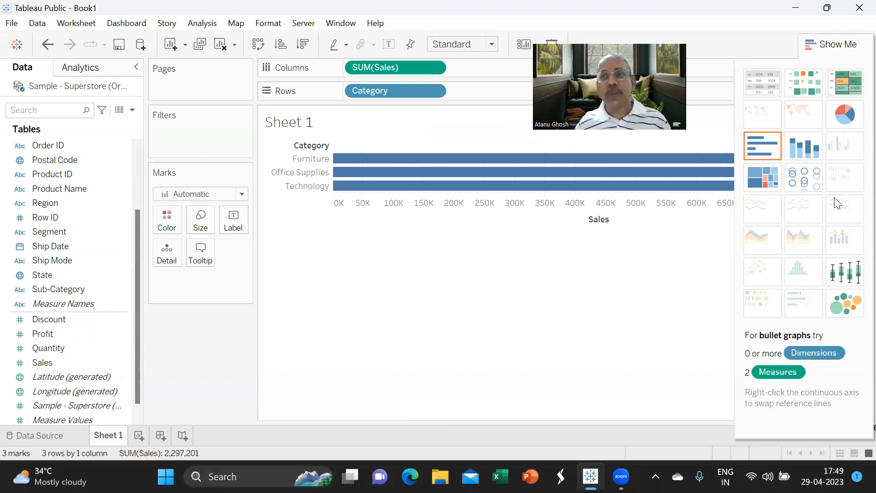
- Switch to a text table, then remove SUM(Sales) and Category to empty the view
{"action": "left_click", "coordinate": [762, 94]}
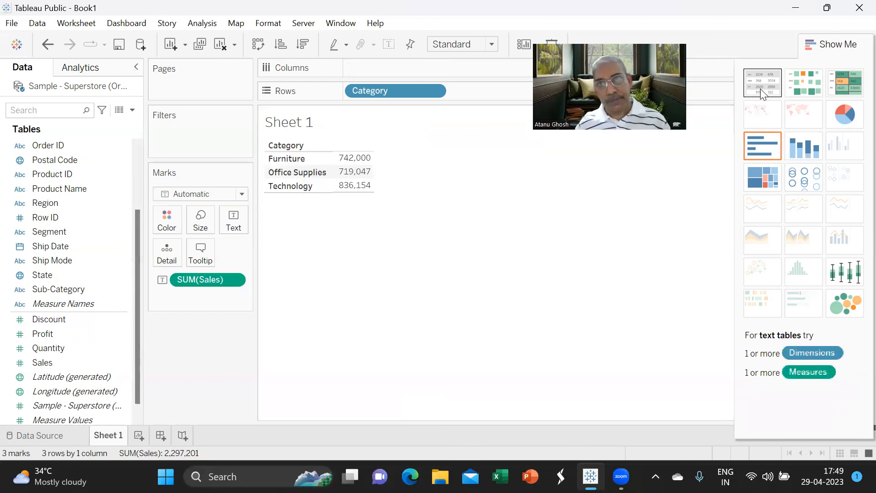
{"action": "left_click_drag", "start_coordinate": [215, 279], "coordinate": [206, 347]}
{"action": "left_click_drag", "start_coordinate": [382, 89], "coordinate": [197, 354]}
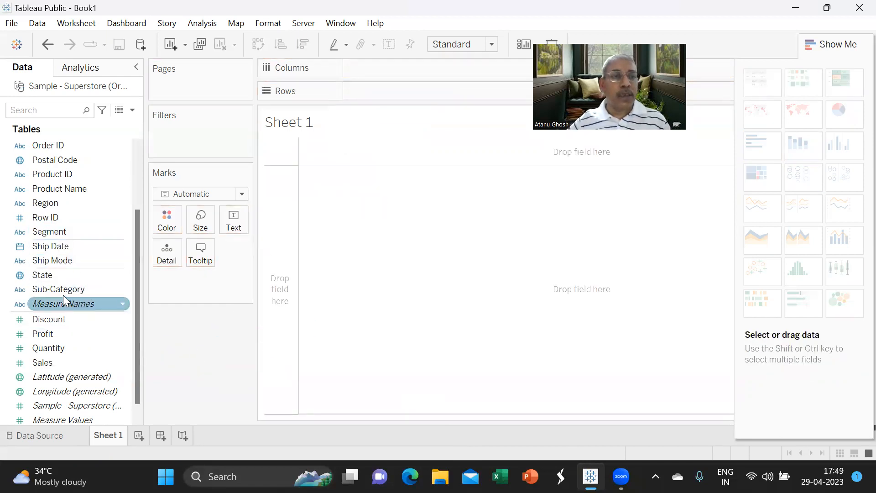
- Add Category to Rows, listing Furniture, Office Supplies and Technology
{"action": "scroll", "coordinate": [69, 220], "scroll_direction": "up", "scroll_amount": 2}
{"action": "left_click_drag", "start_coordinate": [53, 144], "coordinate": [374, 92]}
{"action": "left_click_drag", "start_coordinate": [55, 146], "coordinate": [386, 102]}
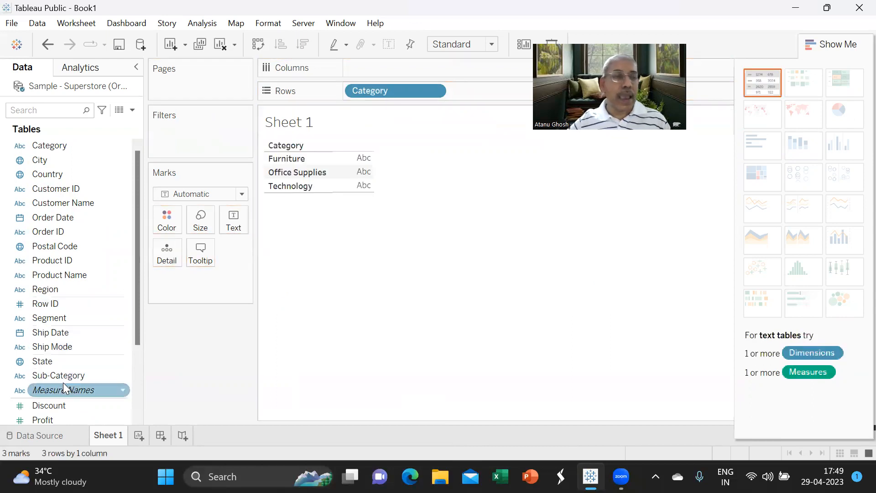
{"action": "scroll", "coordinate": [64, 387], "scroll_direction": "down", "scroll_amount": 2}
{"action": "left_click", "coordinate": [45, 362]}
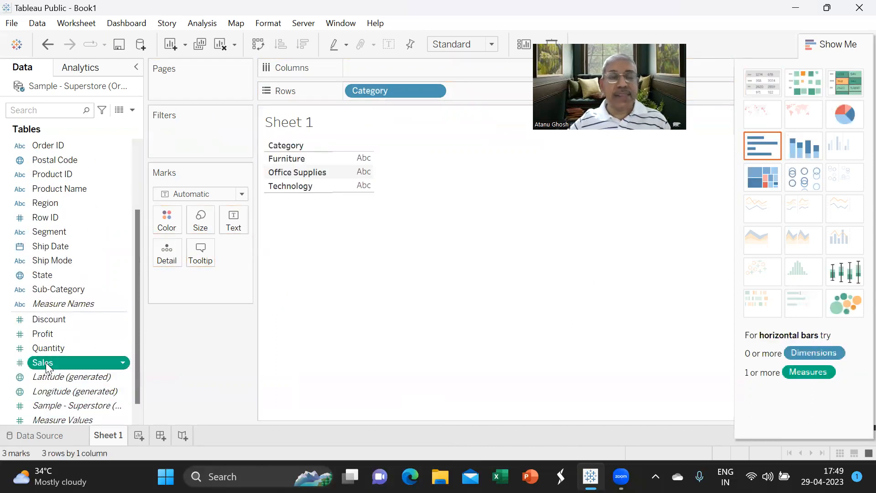
{"action": "left_click", "coordinate": [46, 363]}
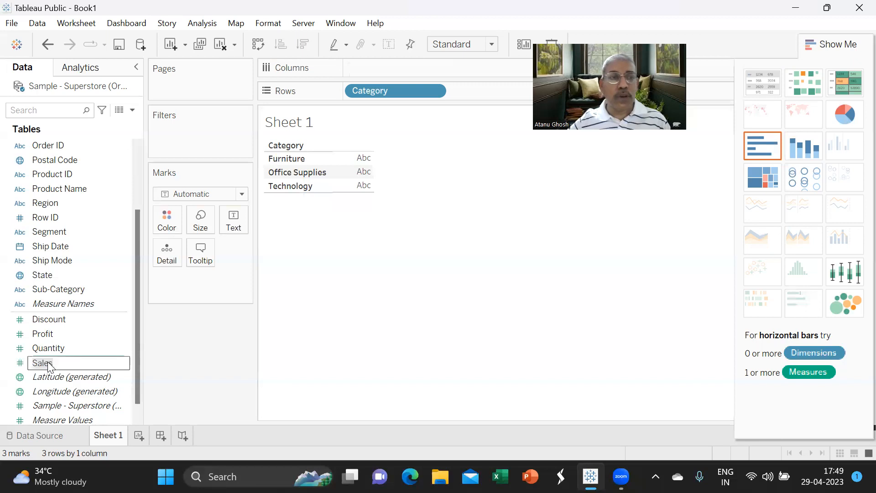
{"action": "left_click", "coordinate": [18, 369]}
- Drop Sales on the Text card to show 742,000, 719,047, 836,154, then open the SUM(Sales) menu
{"action": "left_click_drag", "start_coordinate": [41, 363], "coordinate": [231, 218]}
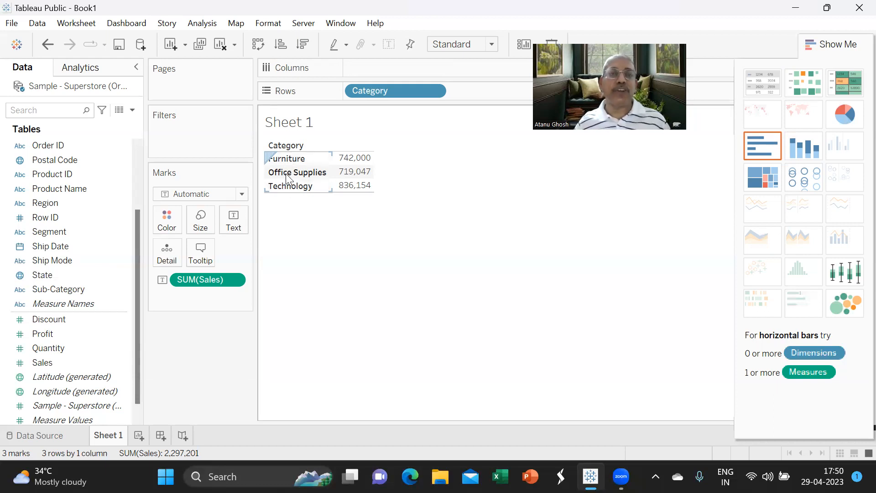
{"action": "mouse_move", "coordinate": [349, 162]}
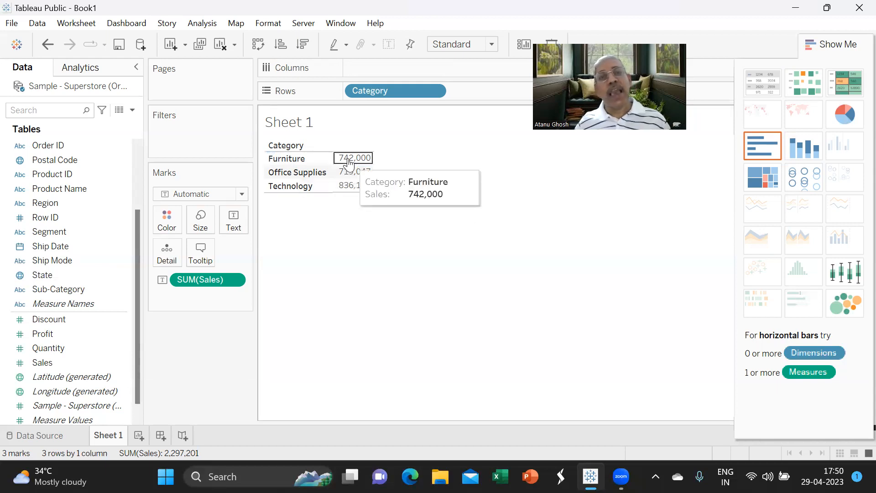
{"action": "mouse_move", "coordinate": [354, 187]}
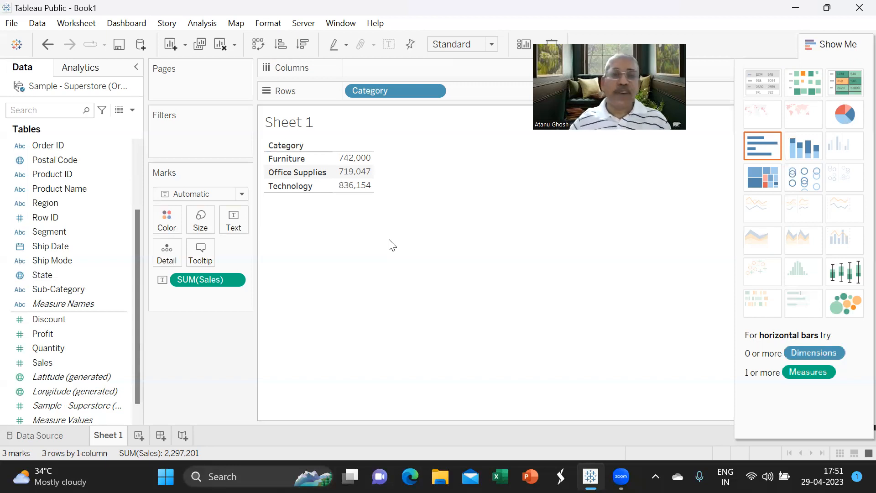
{"action": "left_click", "coordinate": [235, 279]}
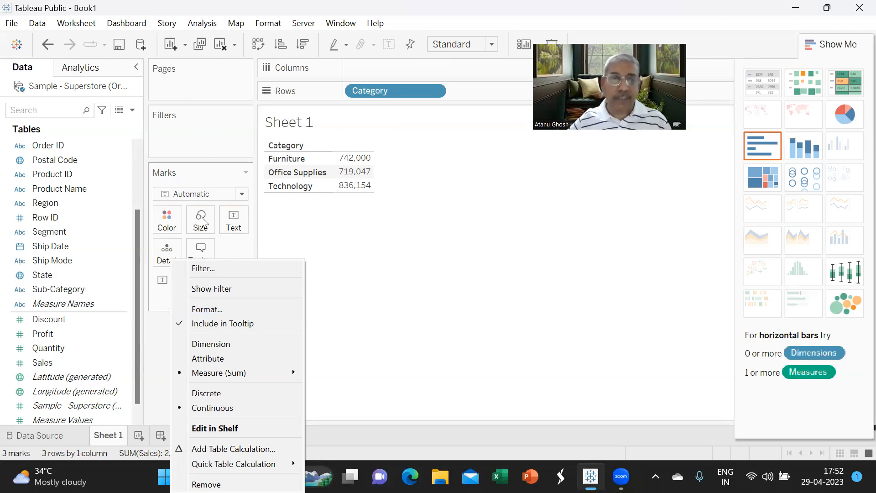
- Format SUM(Sales) as Currency (Standard), showing ₹836,154.03 for Technology
{"action": "left_click", "coordinate": [209, 313]}
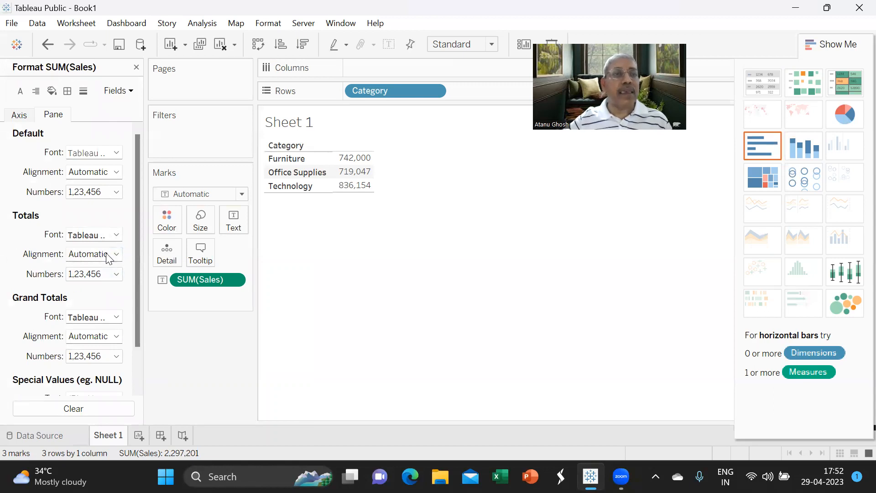
{"action": "left_click", "coordinate": [115, 193]}
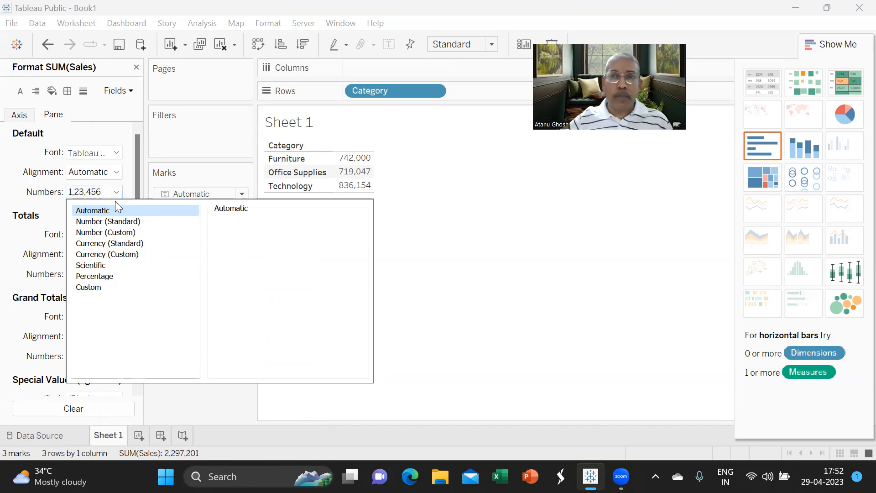
{"action": "left_click", "coordinate": [121, 245]}
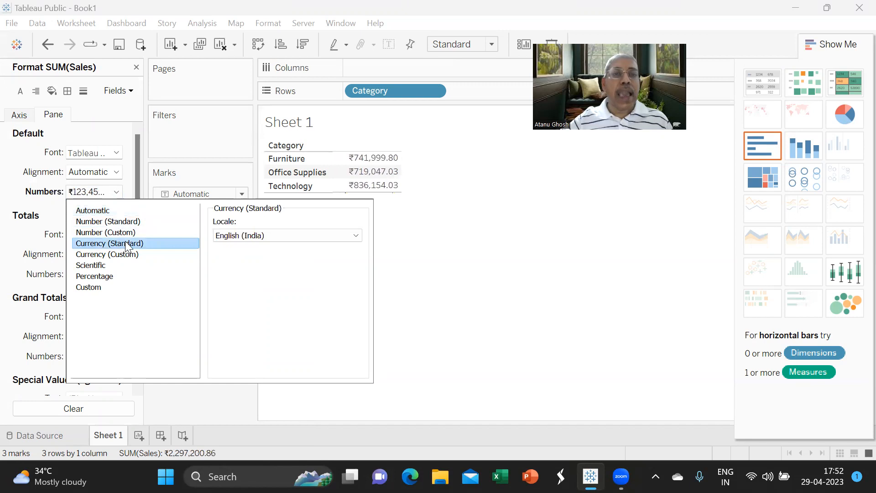
- Set the Sales currency locale to English (United States), showing $741,999.80, and choose Currency (Custom)
{"action": "left_click", "coordinate": [332, 235]}
{"action": "scroll", "coordinate": [327, 198], "scroll_direction": "down", "scroll_amount": 4}
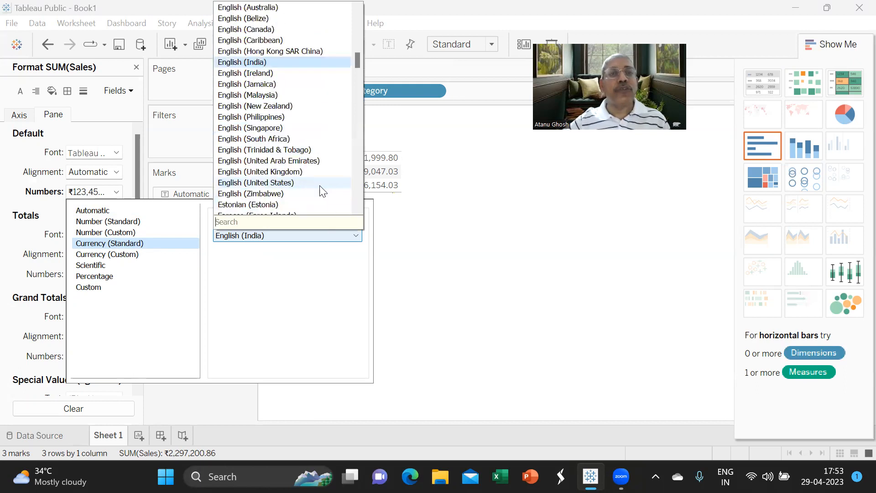
{"action": "left_click", "coordinate": [292, 184]}
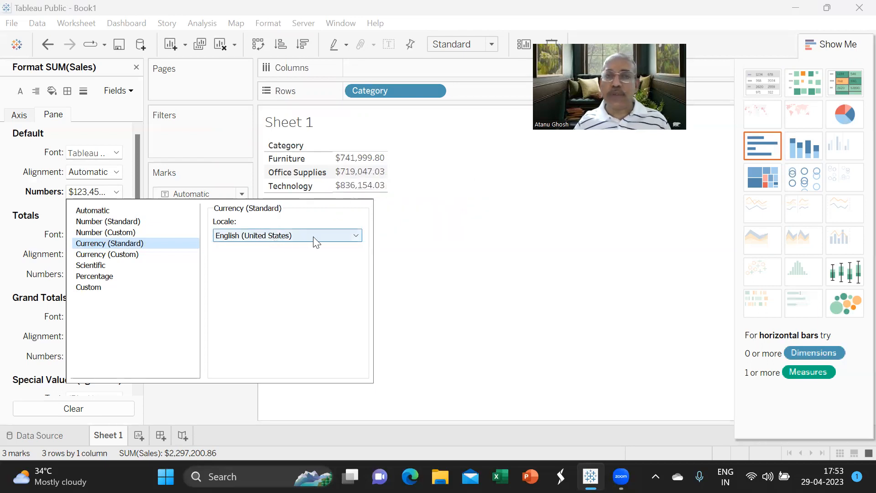
{"action": "left_click", "coordinate": [125, 260]}
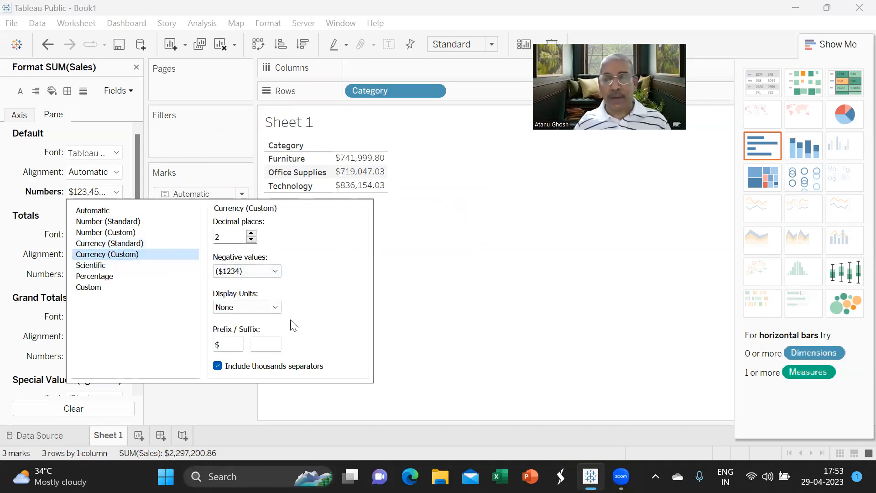
- Cut Sales decimal places from 2 to 0 so values read $742,000, $719,047, $836,154
{"action": "left_click_drag", "start_coordinate": [228, 350], "coordinate": [210, 348]}
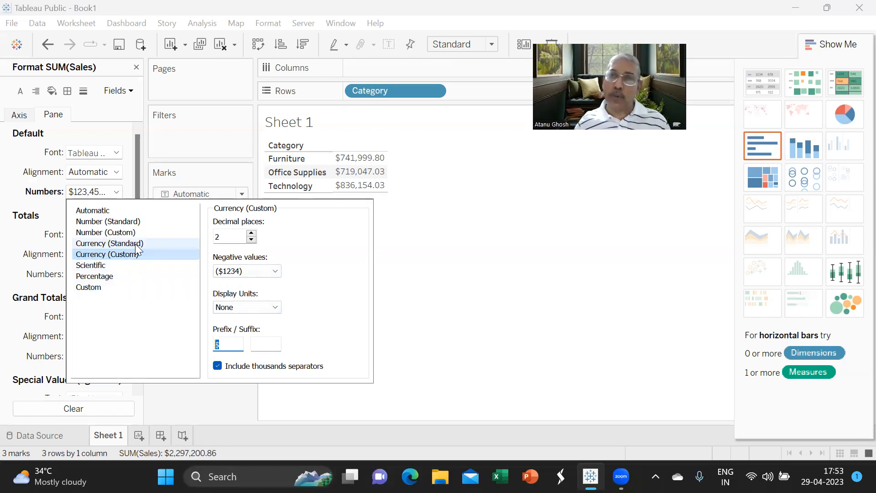
{"action": "left_click", "coordinate": [228, 346]}
{"action": "left_click_drag", "start_coordinate": [228, 346], "coordinate": [212, 348]}
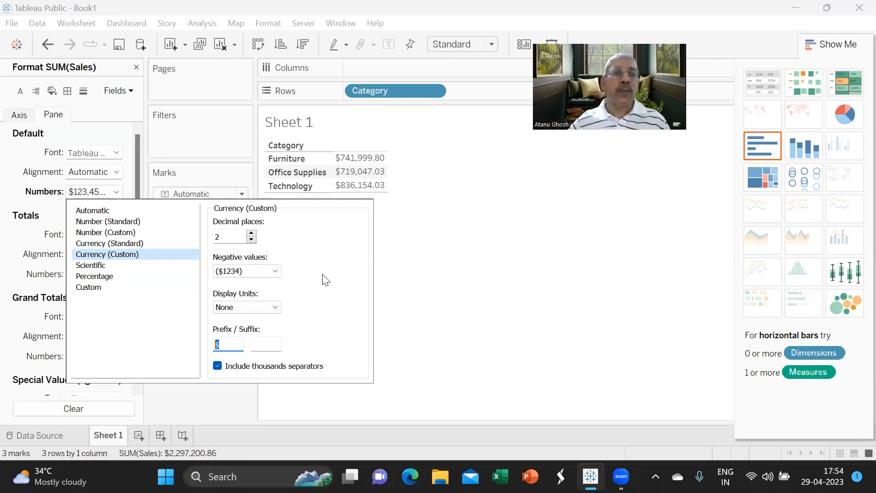
{"action": "left_click", "coordinate": [251, 239]}
{"action": "left_click", "coordinate": [251, 239]}
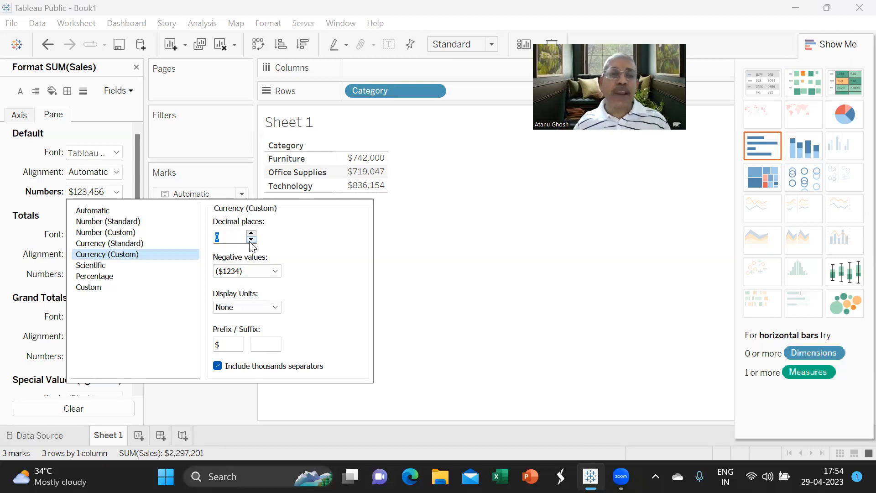
- Show Sales in Thousands (K) with automatic negative format, e.g. $742K, and close the Format pane
{"action": "left_click", "coordinate": [274, 308]}
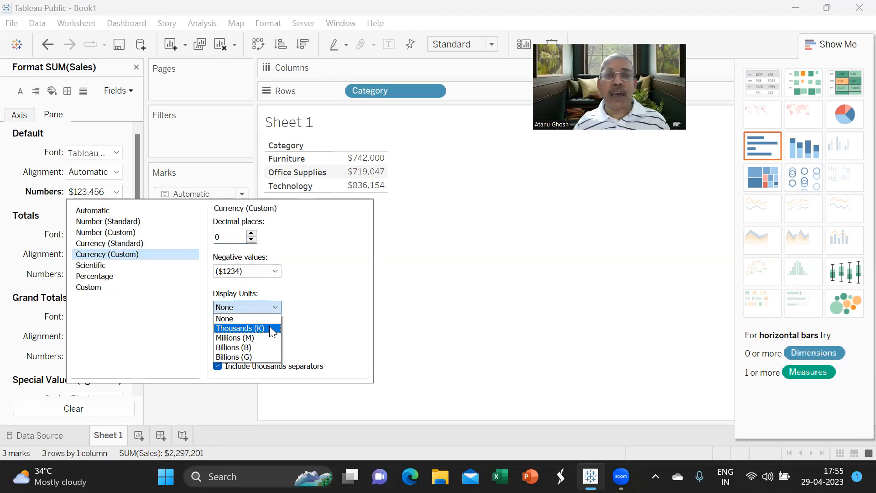
{"action": "left_click", "coordinate": [270, 328]}
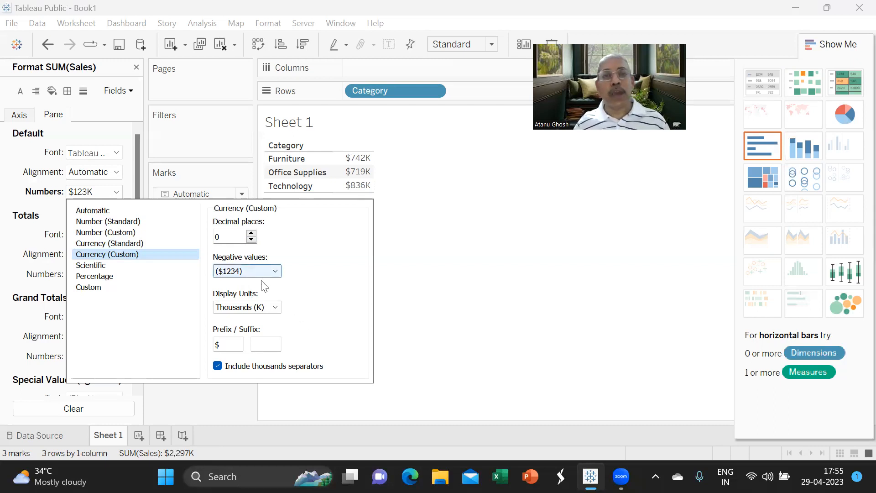
{"action": "left_click", "coordinate": [276, 271]}
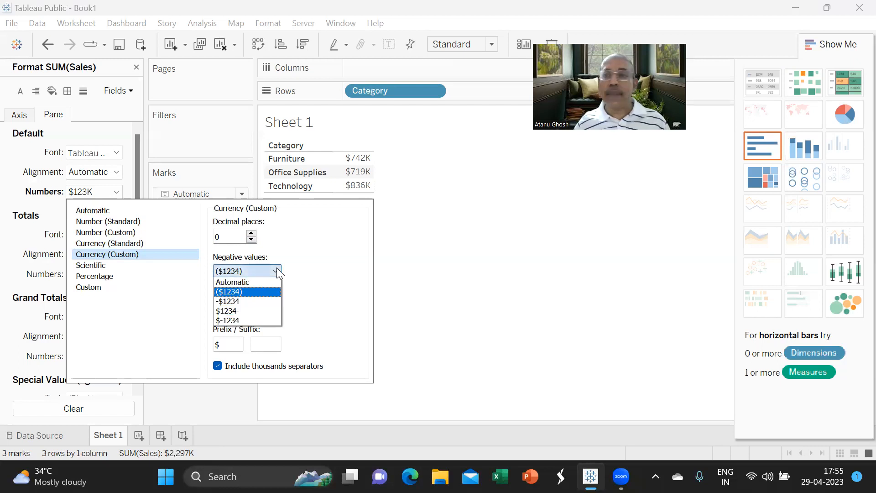
{"action": "left_click", "coordinate": [256, 282]}
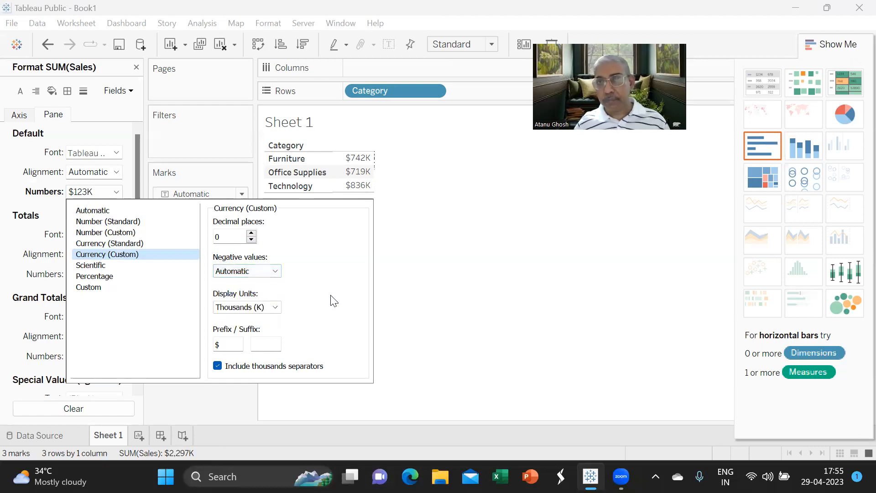
{"action": "left_click", "coordinate": [429, 272]}
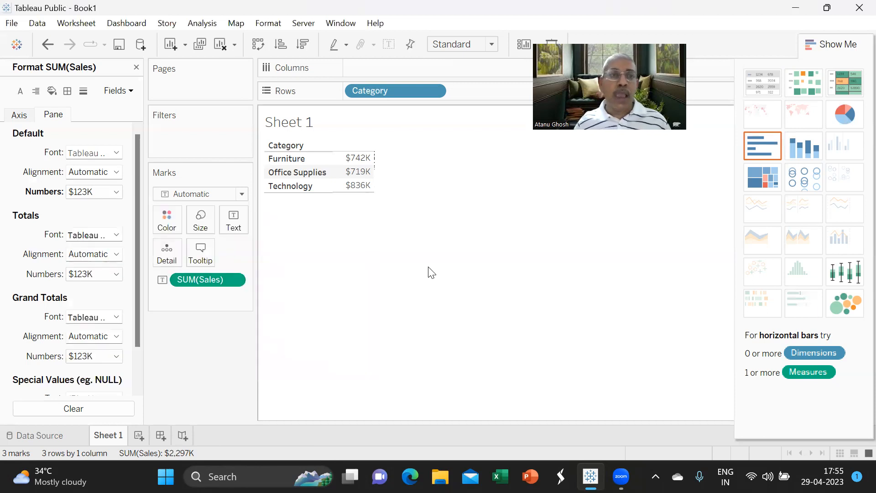
{"action": "left_click", "coordinate": [137, 68]}
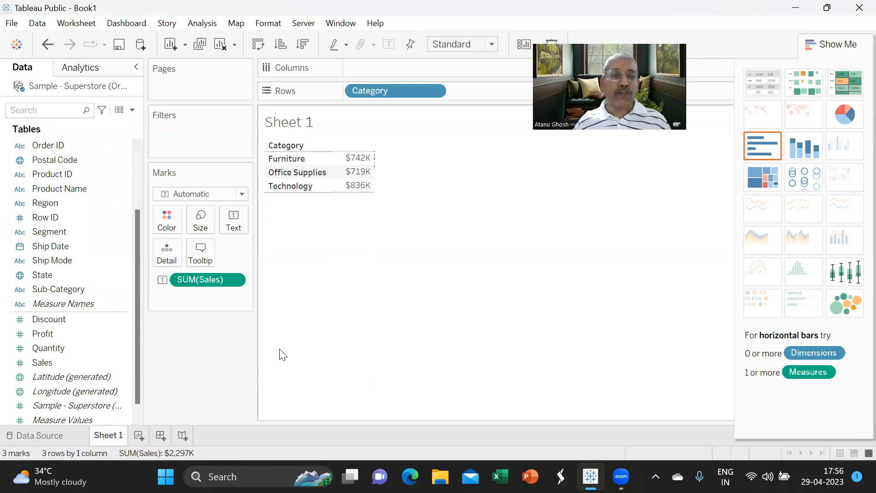
- On a new Sheet 2, list Segment in Rows with SUM(Sales) as the text values
{"action": "left_click", "coordinate": [138, 436]}
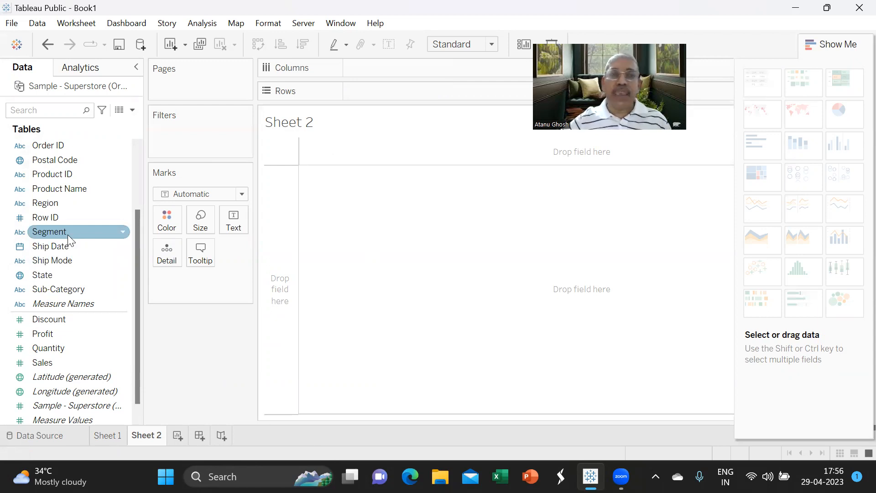
{"action": "mouse_move", "coordinate": [68, 234]}
{"action": "left_mouse_down"}
{"action": "mouse_move", "coordinate": [352, 99]}
{"action": "mouse_move", "coordinate": [390, 93]}
{"action": "left_mouse_up"}
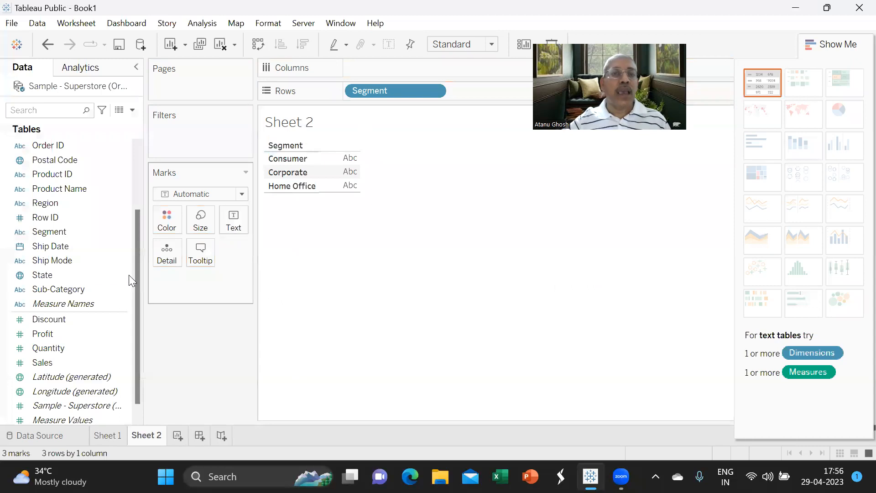
{"action": "scroll", "coordinate": [80, 342], "scroll_direction": "down", "scroll_amount": 1}
{"action": "left_click_drag", "start_coordinate": [59, 348], "coordinate": [237, 221]}
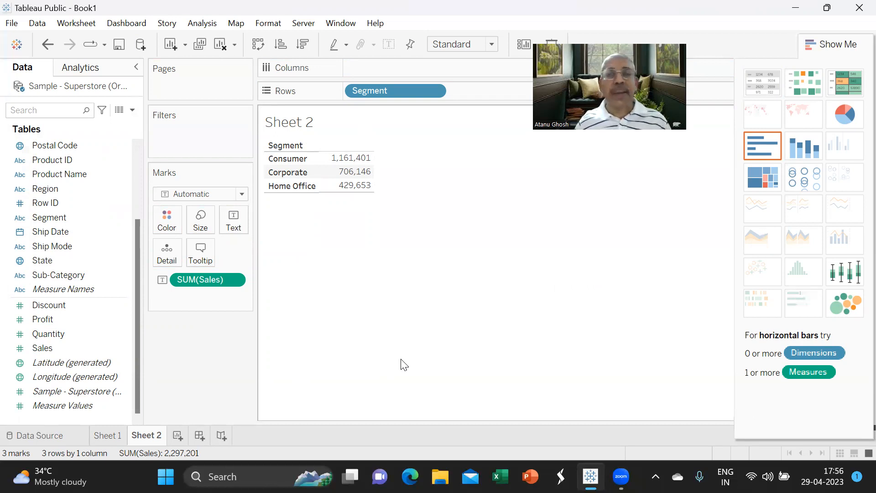
{"action": "mouse_move", "coordinate": [352, 176]}
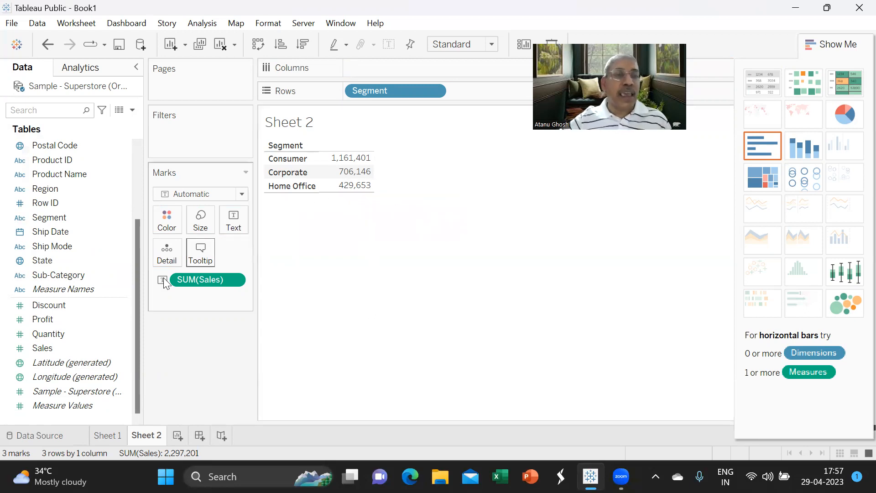
{"action": "left_click", "coordinate": [96, 351]}
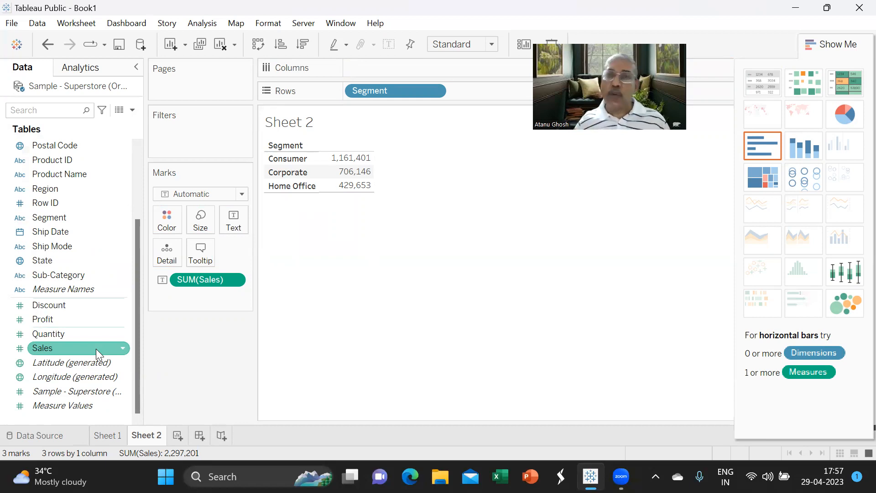
{"action": "right_click", "coordinate": [233, 280]}
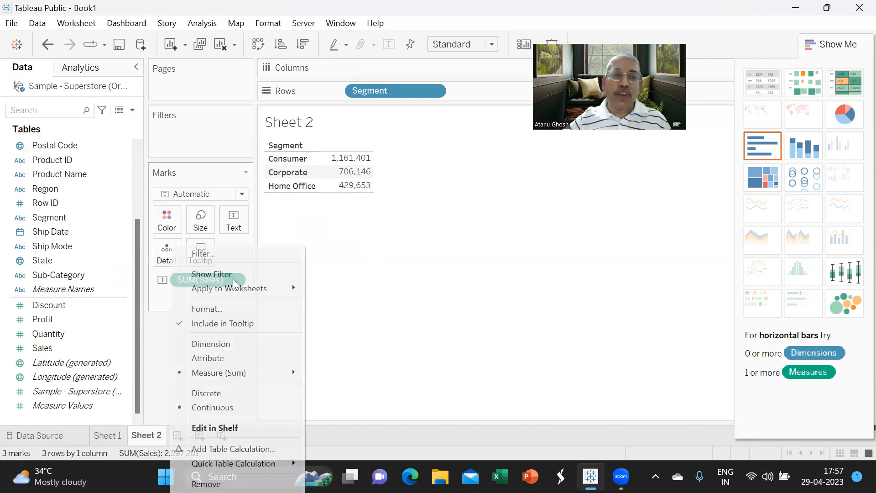
{"action": "left_click", "coordinate": [154, 376]}
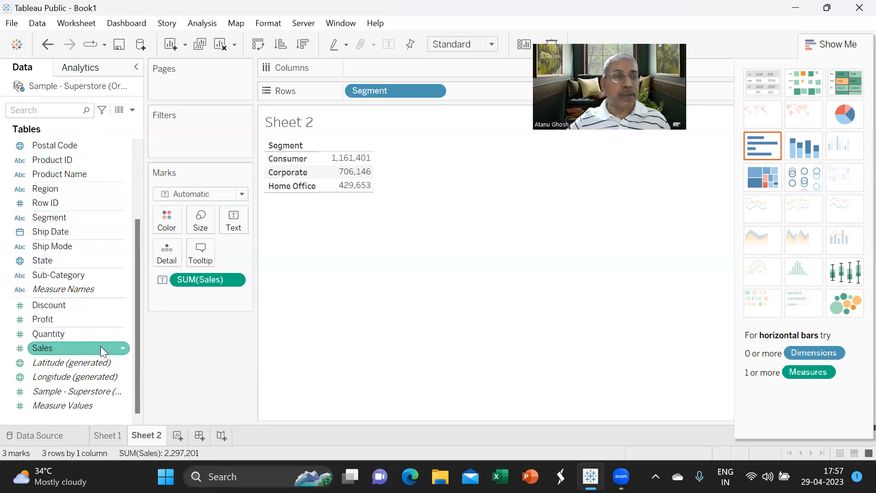
- Give the Sales field a default currency number format with the English (United States) locale
{"action": "right_click", "coordinate": [120, 347]}
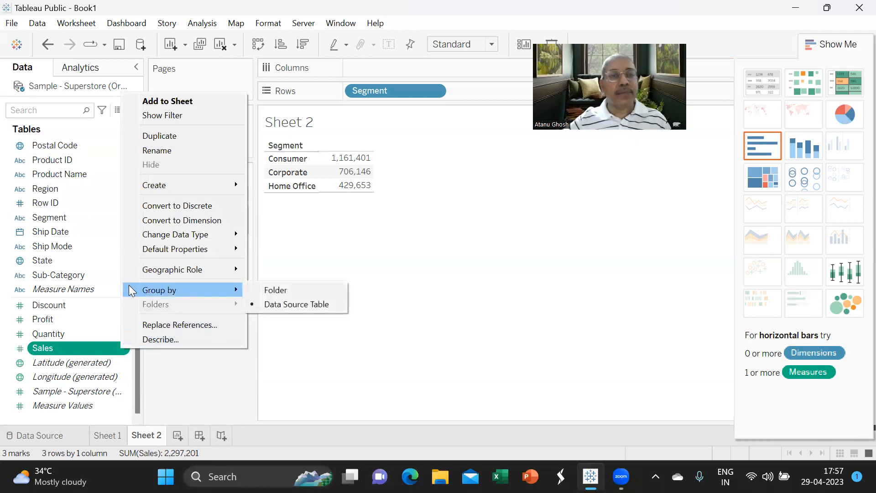
{"action": "mouse_move", "coordinate": [157, 251]}
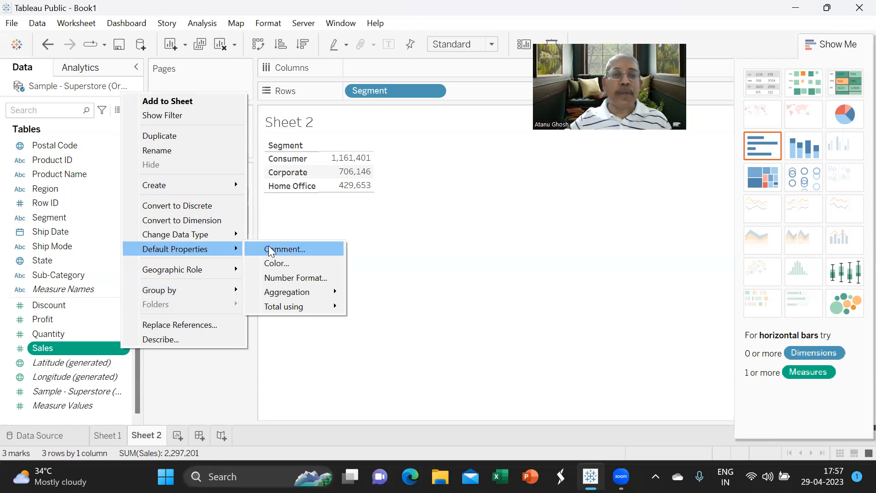
{"action": "left_click", "coordinate": [287, 279]}
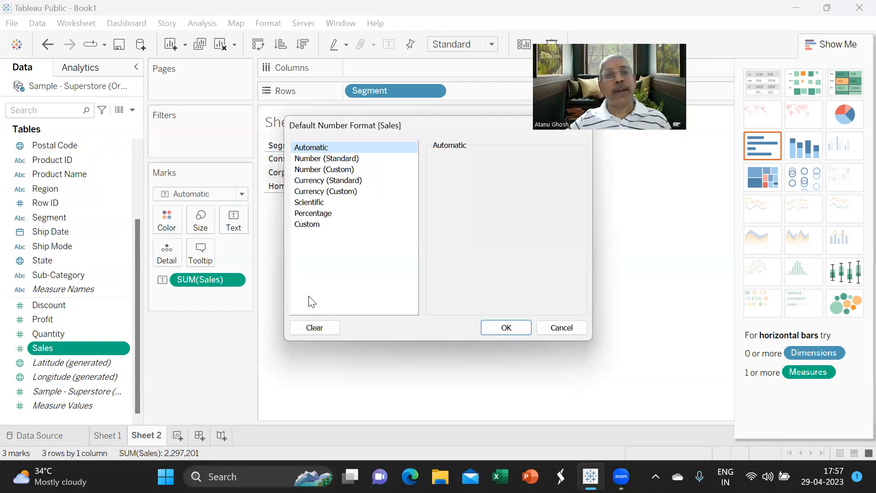
{"action": "left_click", "coordinate": [352, 182]}
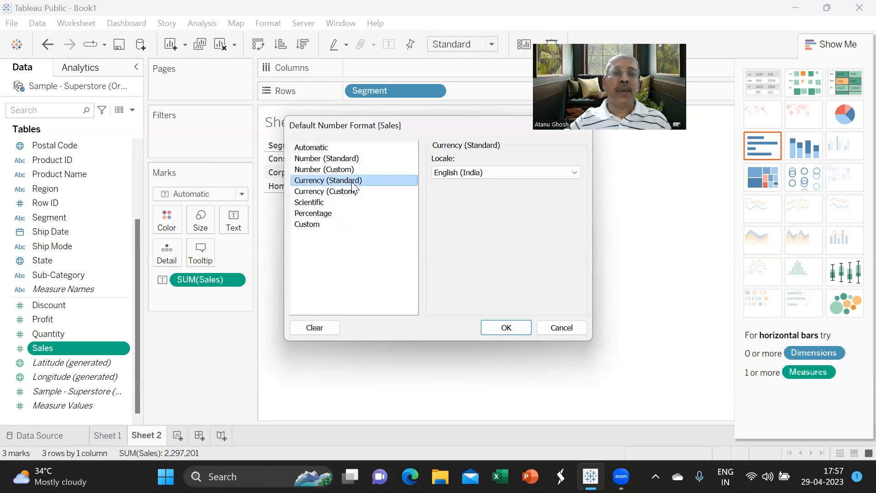
{"action": "left_click", "coordinate": [571, 173]}
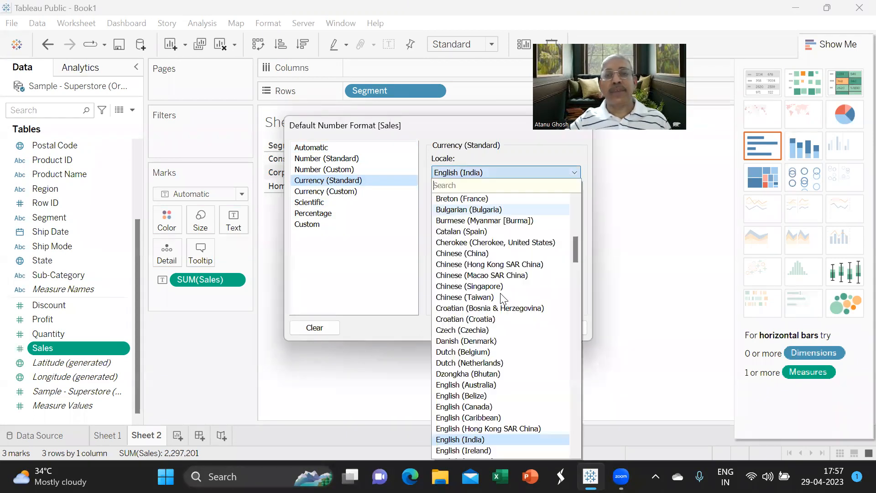
{"action": "scroll", "coordinate": [523, 388], "scroll_direction": "down", "scroll_amount": 4}
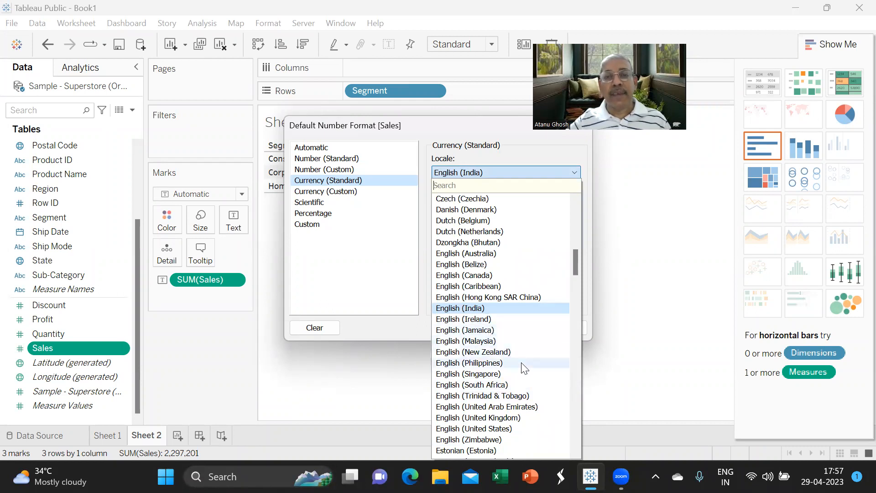
{"action": "scroll", "coordinate": [520, 363], "scroll_direction": "down", "scroll_amount": 1}
{"action": "left_click", "coordinate": [520, 395]}
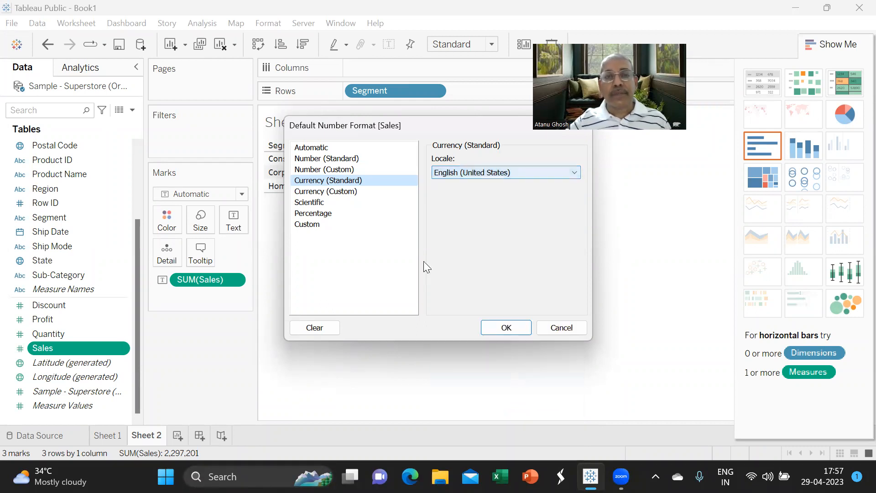
- Make it Currency (Custom) with 0 decimals in Thousands (K), then review Sheet 1 and Sheet 2
{"action": "left_click", "coordinate": [345, 191]}
{"action": "left_click", "coordinate": [469, 177]}
{"action": "left_click", "coordinate": [470, 177]}
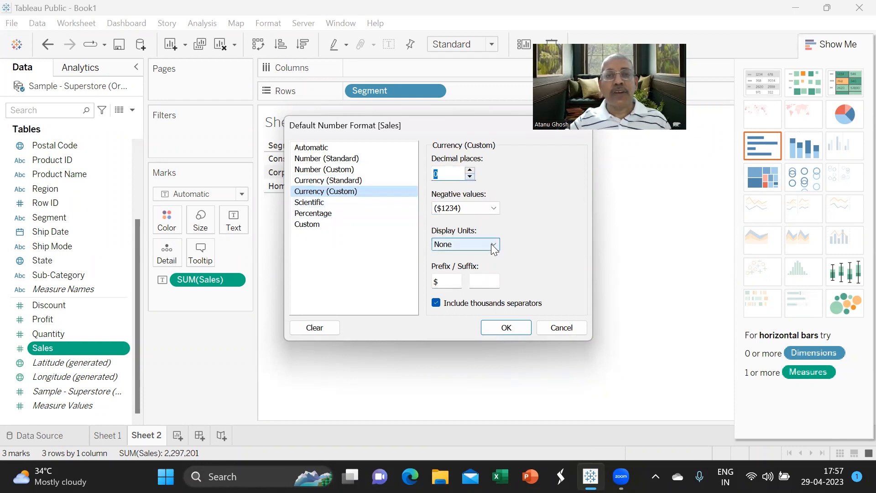
{"action": "left_click", "coordinate": [491, 246]}
{"action": "left_click", "coordinate": [486, 266]}
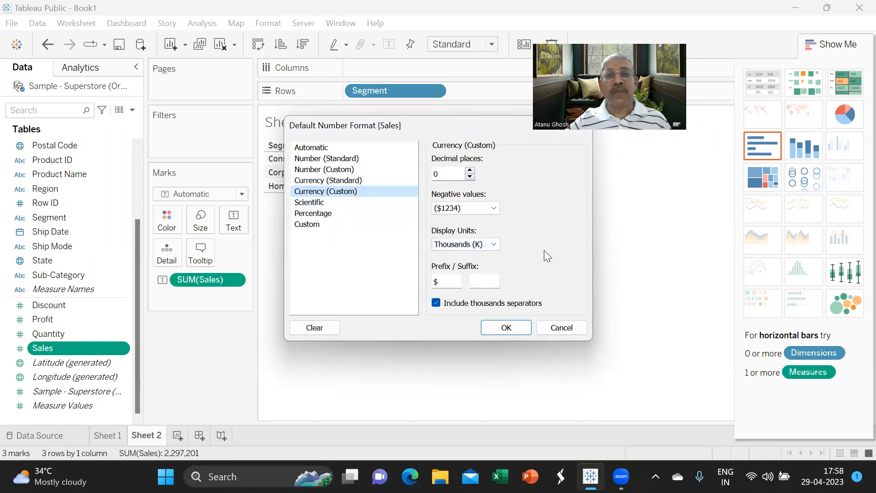
{"action": "left_click", "coordinate": [507, 328]}
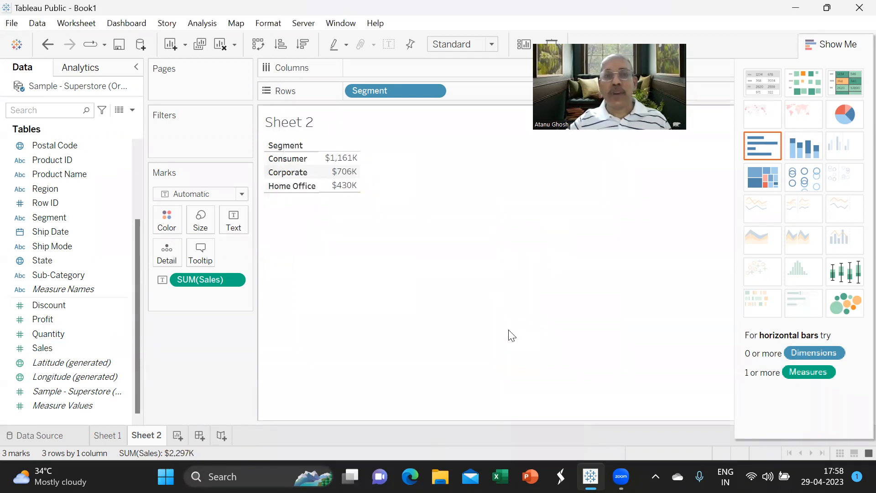
{"action": "left_click", "coordinate": [111, 436]}
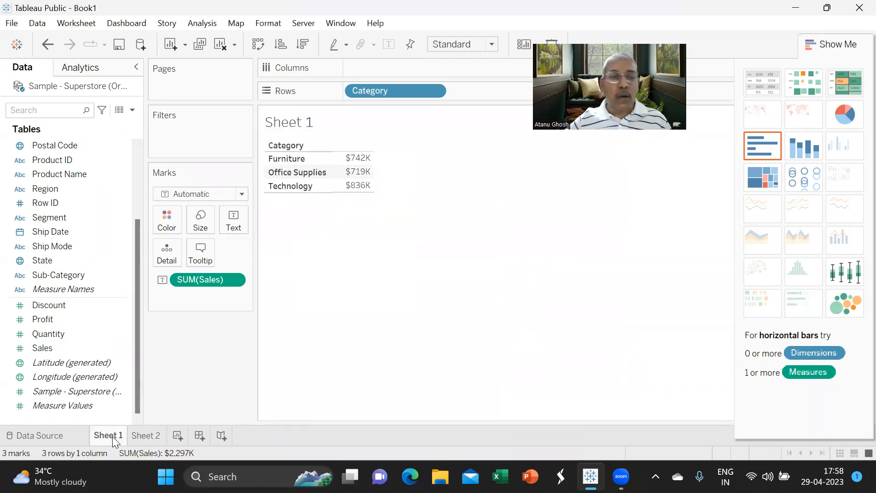
{"action": "left_click", "coordinate": [147, 437]}
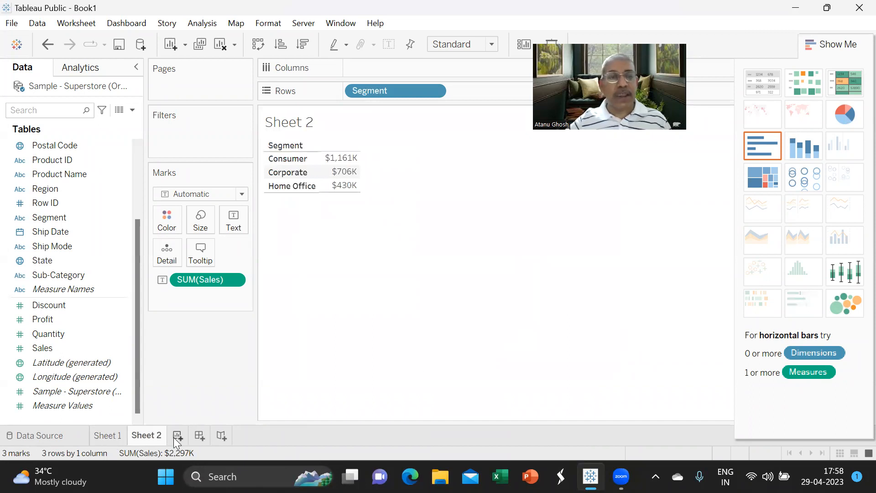
{"action": "left_click", "coordinate": [178, 435]}
- On Sheet 3, list Sub-Category in Rows with Sales as text, then return to Sheet 1
{"action": "scroll", "coordinate": [95, 256], "scroll_direction": "up", "scroll_amount": 5}
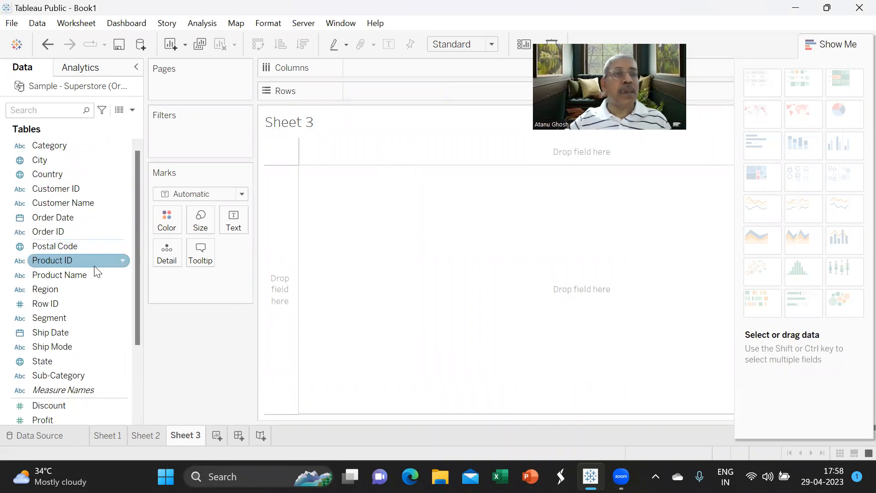
{"action": "scroll", "coordinate": [104, 301], "scroll_direction": "down", "scroll_amount": 1}
{"action": "left_click_drag", "start_coordinate": [93, 334], "coordinate": [409, 88]}
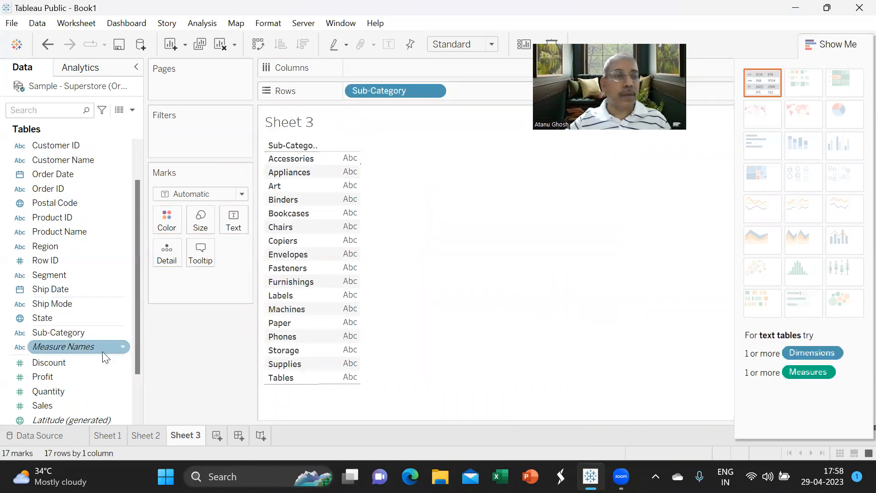
{"action": "scroll", "coordinate": [100, 356], "scroll_direction": "down", "scroll_amount": 2}
{"action": "left_click_drag", "start_coordinate": [63, 351], "coordinate": [228, 217]}
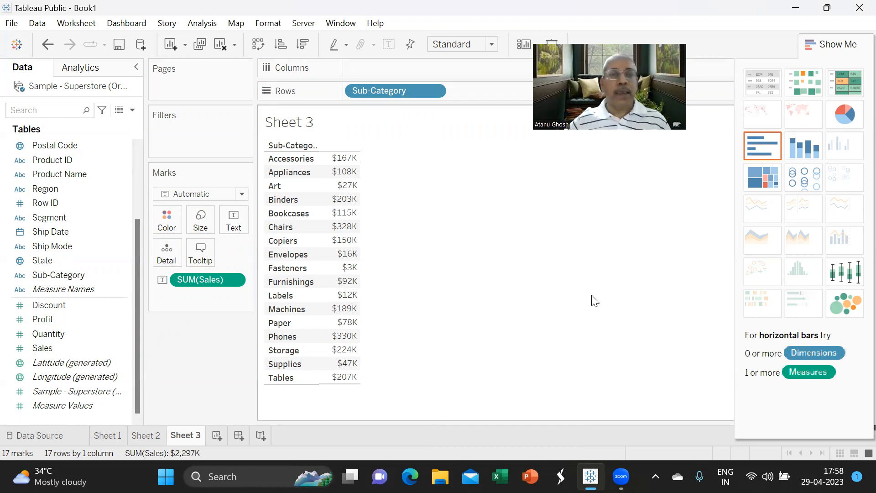
{"action": "left_click", "coordinate": [105, 436]}
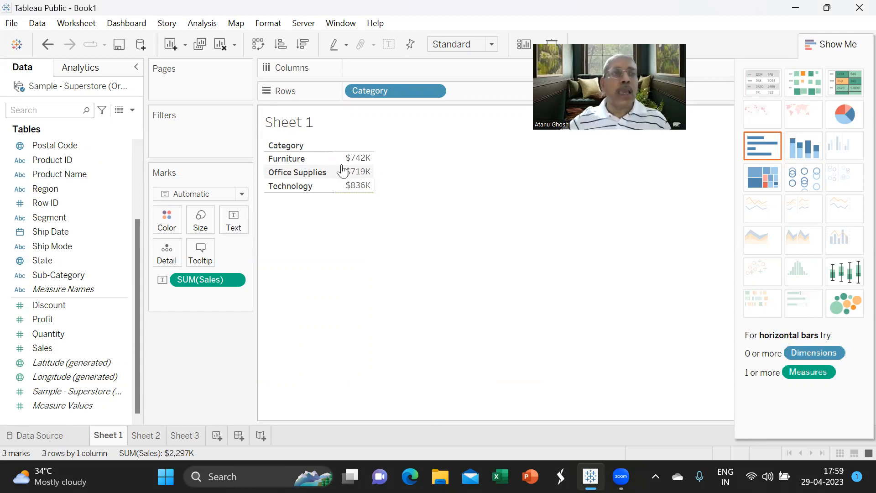
{"action": "left_click", "coordinate": [12, 26]}
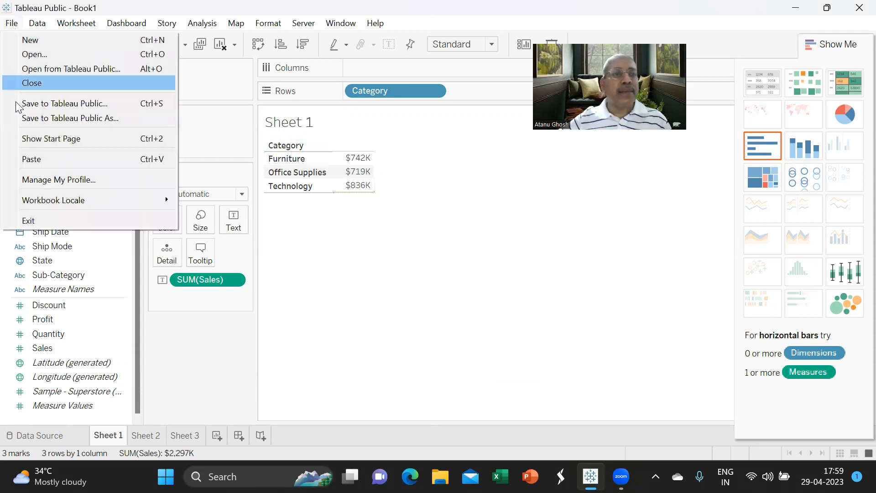
{"action": "mouse_move", "coordinate": [39, 203]}
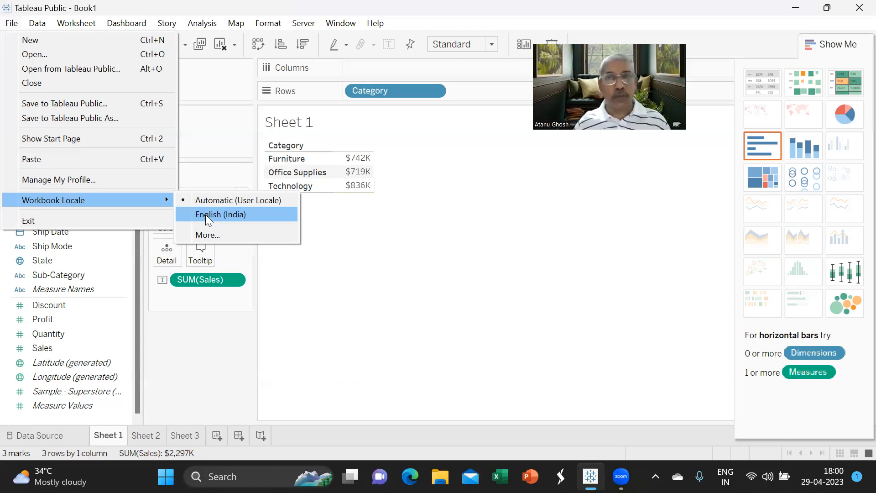
{"action": "left_click", "coordinate": [189, 364]}
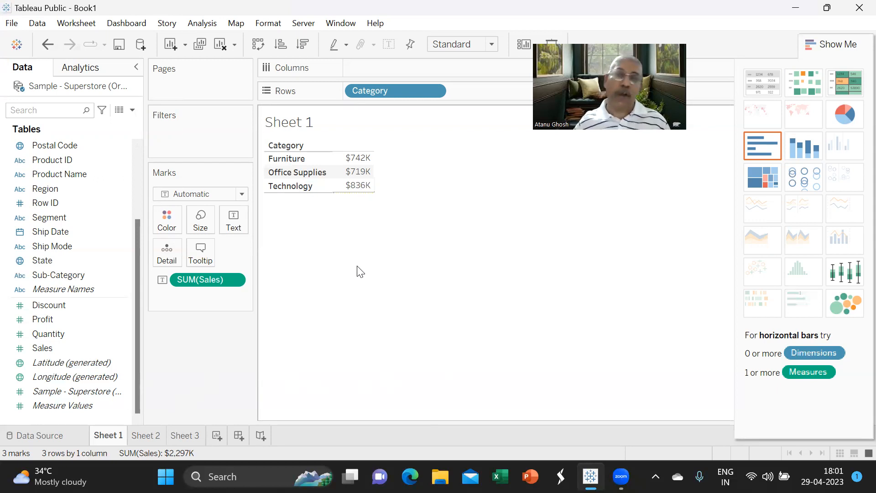
- Add Profit to the Text mark so each Category shows profit, e.g. Furniture 18,451
{"action": "mouse_move", "coordinate": [365, 172]}
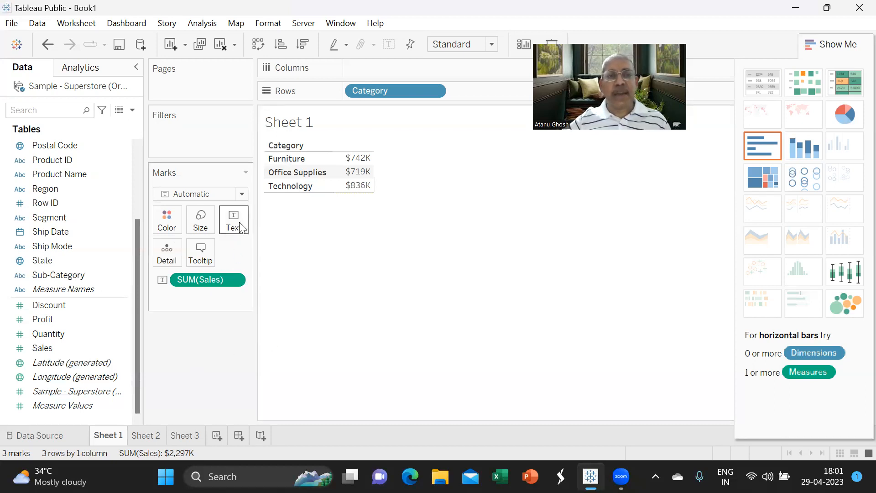
{"action": "left_click_drag", "start_coordinate": [67, 316], "coordinate": [232, 218]}
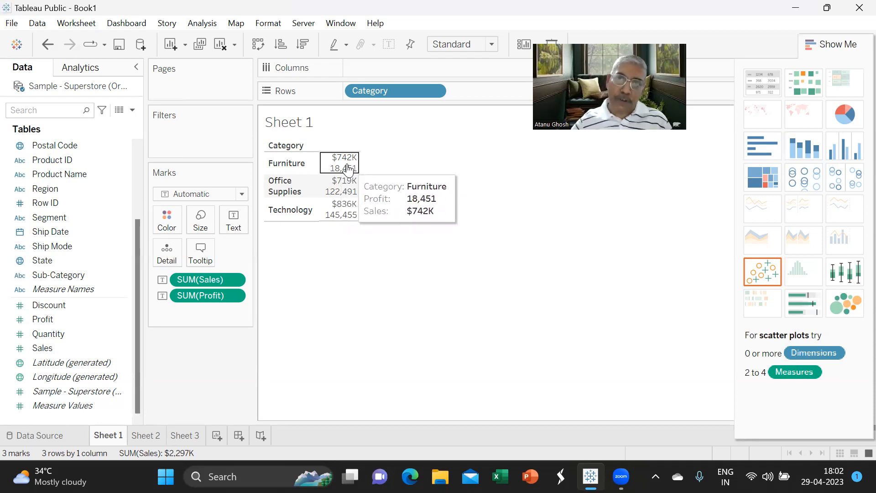
{"action": "mouse_move", "coordinate": [345, 177]}
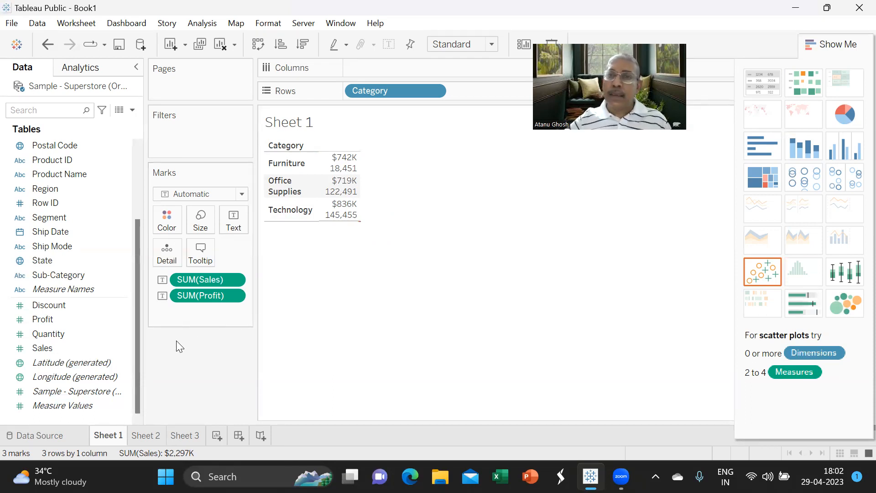
{"action": "right_click", "coordinate": [235, 295]}
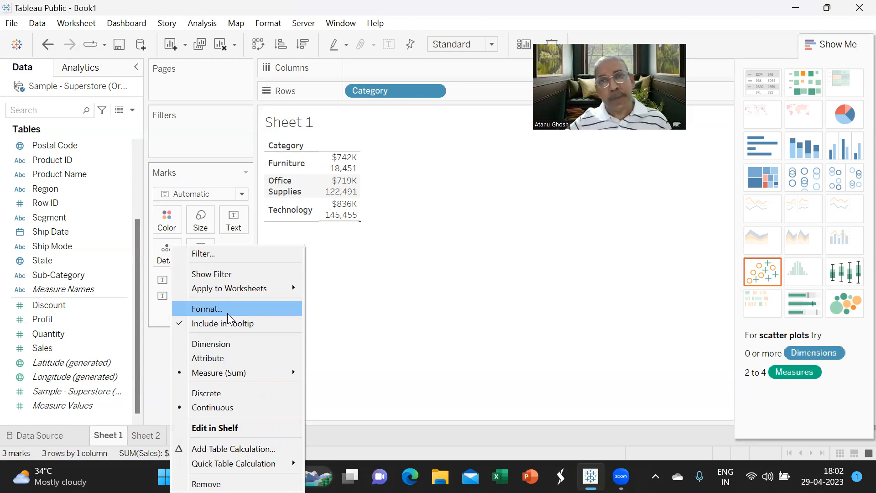
- Open the Profit field's Default Properties > Number Format dialog
{"action": "left_click", "coordinate": [157, 364]}
{"action": "right_click", "coordinate": [123, 318]}
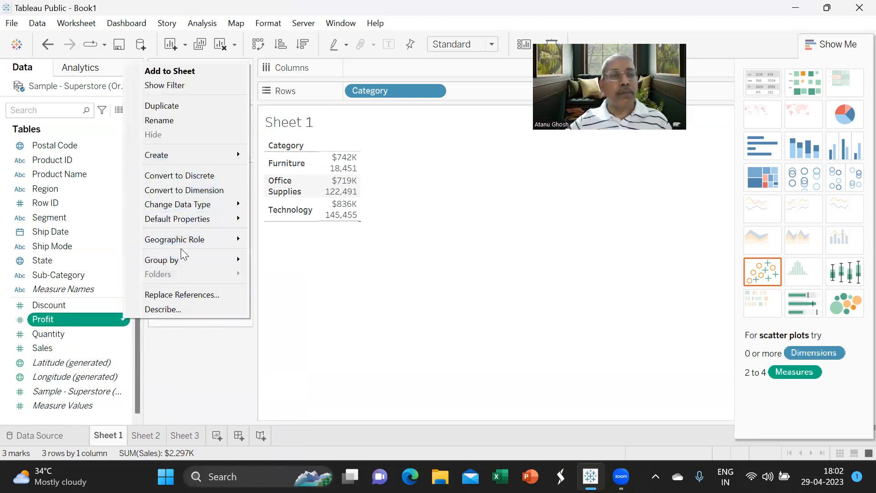
{"action": "mouse_move", "coordinate": [184, 248]}
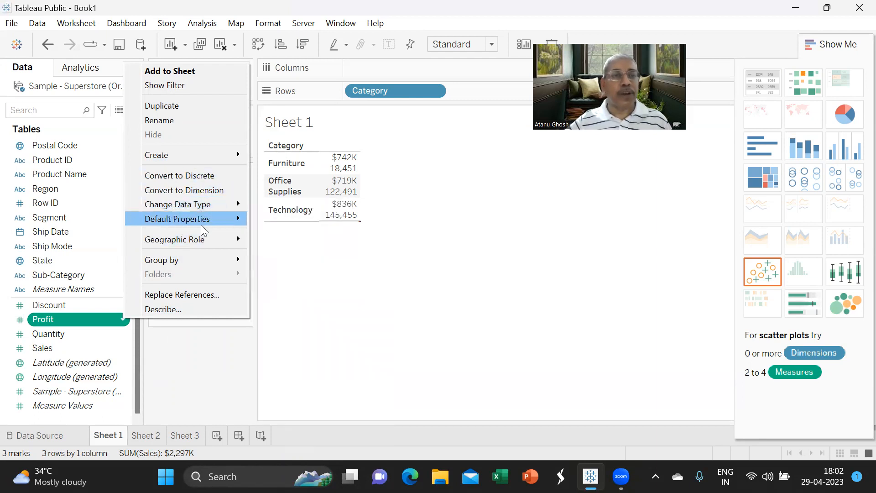
{"action": "mouse_move", "coordinate": [231, 222]}
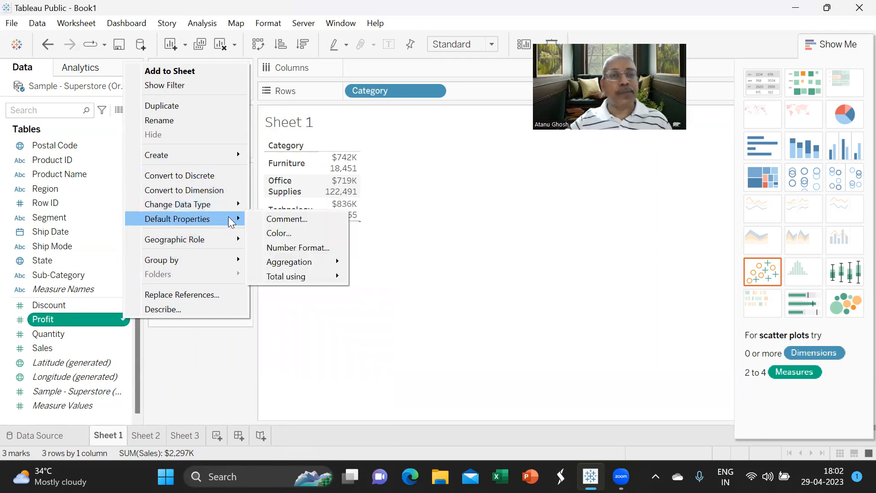
{"action": "left_click", "coordinate": [291, 252]}
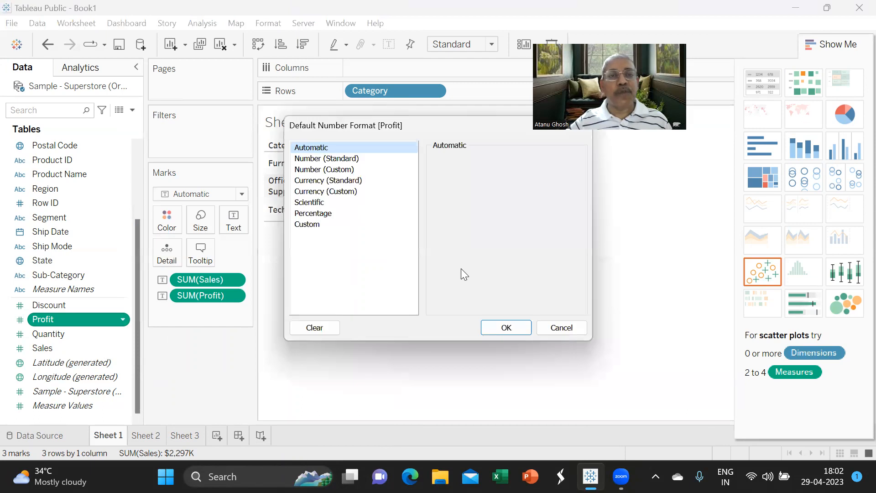
- Format Profit as currency with the English (United States) locale
{"action": "left_click", "coordinate": [356, 180]}
{"action": "left_click", "coordinate": [538, 172]}
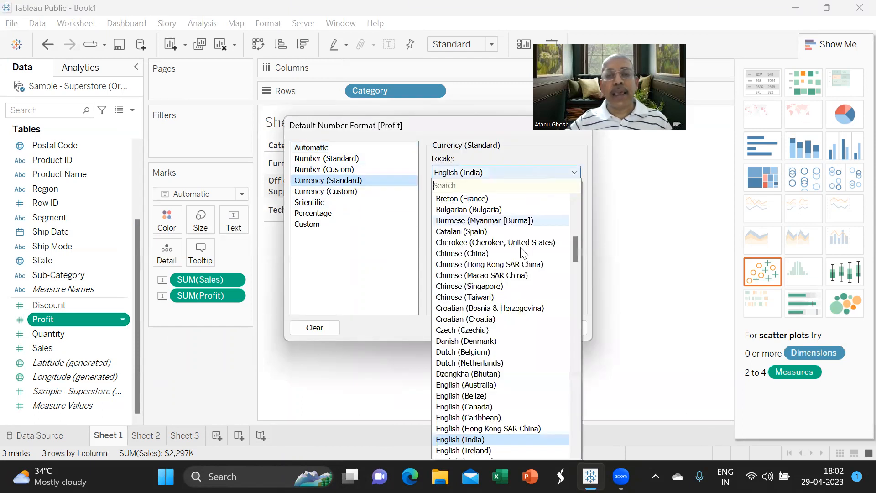
{"action": "scroll", "coordinate": [545, 356], "scroll_direction": "down", "scroll_amount": 1}
{"action": "scroll", "coordinate": [545, 360], "scroll_direction": "down", "scroll_amount": 1}
{"action": "scroll", "coordinate": [523, 401], "scroll_direction": "down", "scroll_amount": 1}
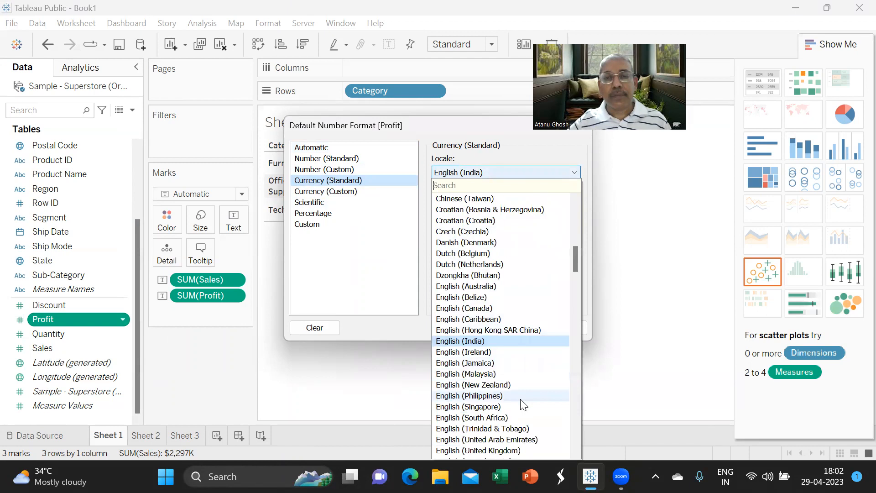
{"action": "scroll", "coordinate": [522, 397], "scroll_direction": "down", "scroll_amount": 1}
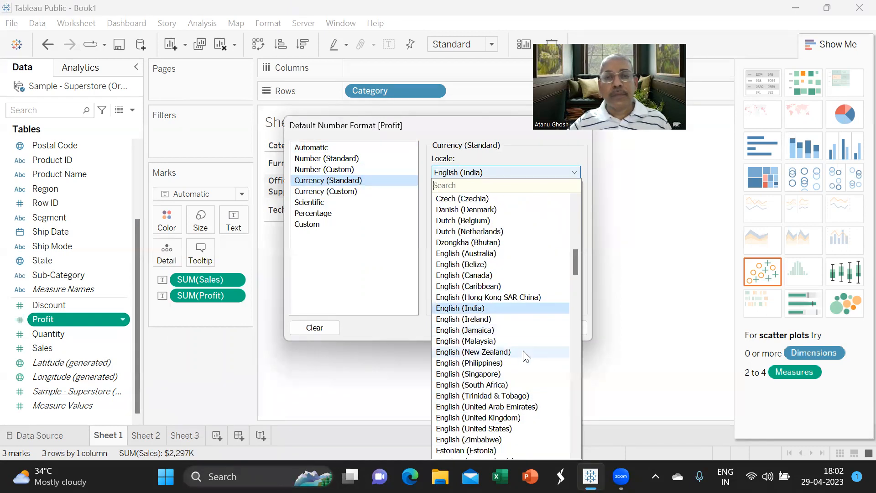
{"action": "scroll", "coordinate": [523, 365], "scroll_direction": "down", "scroll_amount": 1}
{"action": "scroll", "coordinate": [523, 369], "scroll_direction": "down", "scroll_amount": 1}
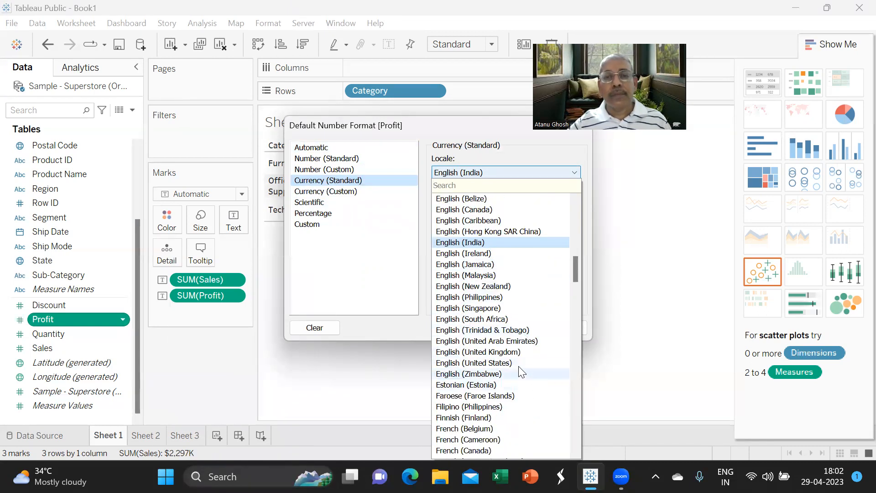
{"action": "left_click", "coordinate": [518, 361]}
- Use Currency (Custom) with 0 decimals and Thousands (K), giving $18K, $122K, $145K
{"action": "left_click", "coordinate": [330, 194]}
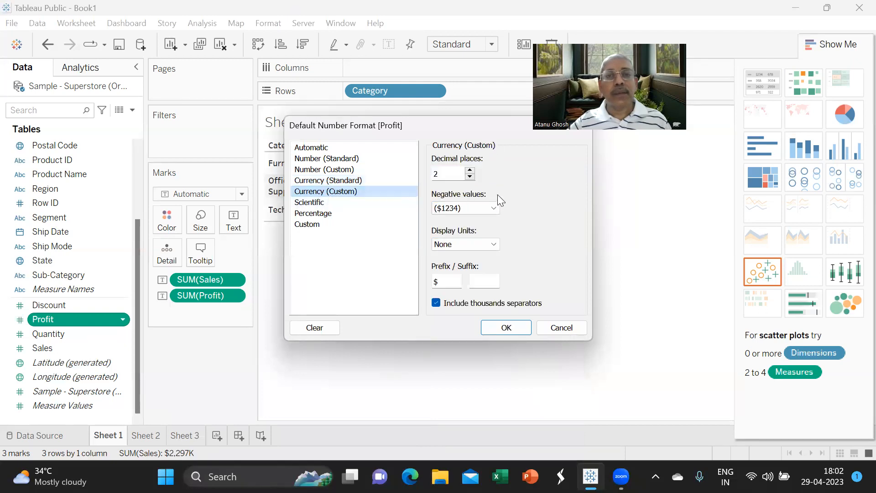
{"action": "left_click", "coordinate": [470, 177]}
{"action": "left_click", "coordinate": [470, 176]}
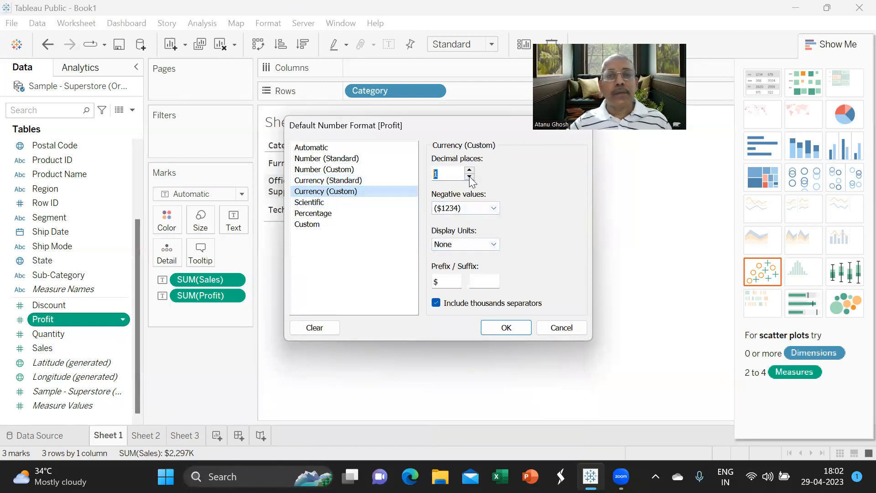
{"action": "left_click", "coordinate": [495, 244]}
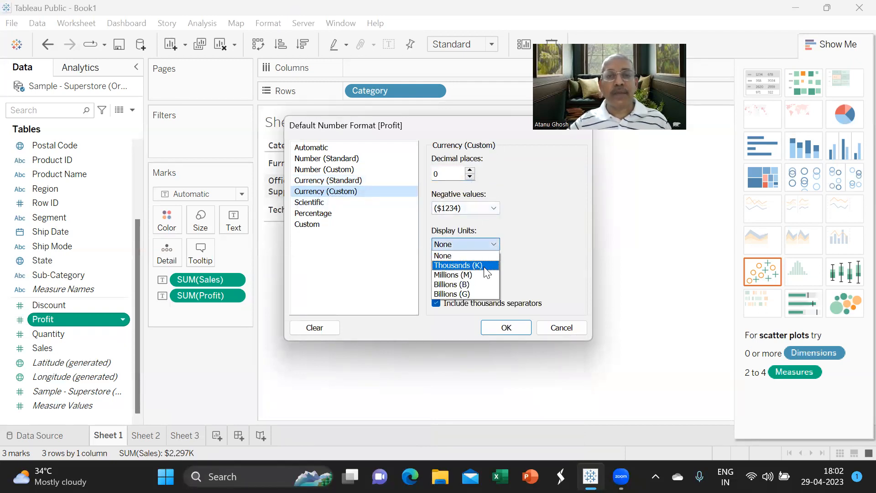
{"action": "left_click", "coordinate": [486, 265]}
{"action": "left_click", "coordinate": [507, 328]}
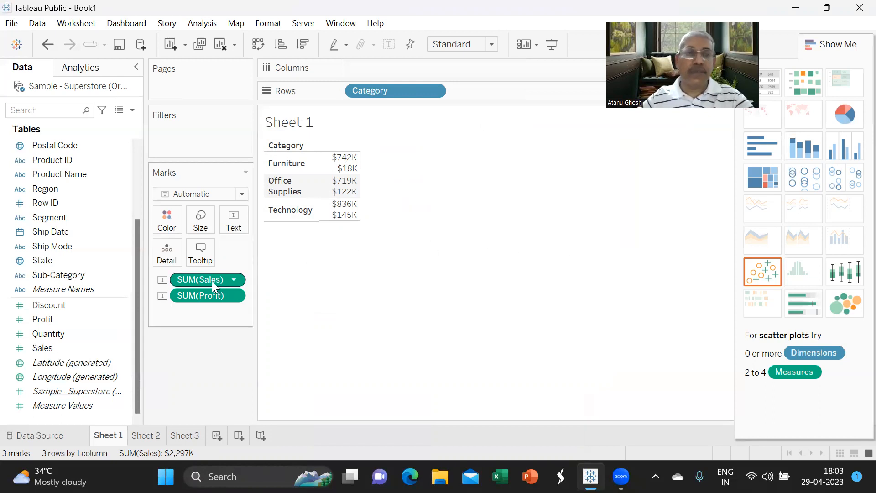
{"action": "left_click_drag", "start_coordinate": [209, 277], "coordinate": [203, 365]}
{"action": "left_click_drag", "start_coordinate": [207, 280], "coordinate": [198, 336]}
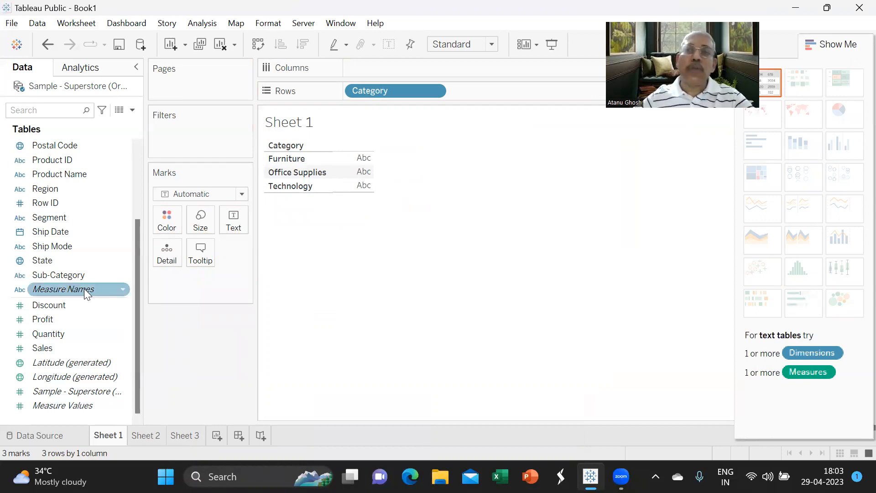
{"action": "scroll", "coordinate": [84, 287], "scroll_direction": "up", "scroll_amount": 2}
{"action": "scroll", "coordinate": [84, 287], "scroll_direction": "down", "scroll_amount": 2}
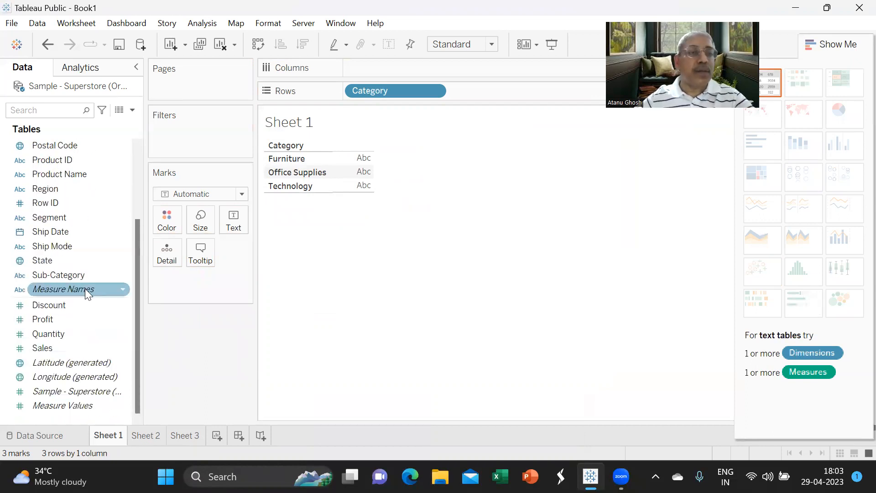
{"action": "left_click_drag", "start_coordinate": [68, 346], "coordinate": [385, 64]}
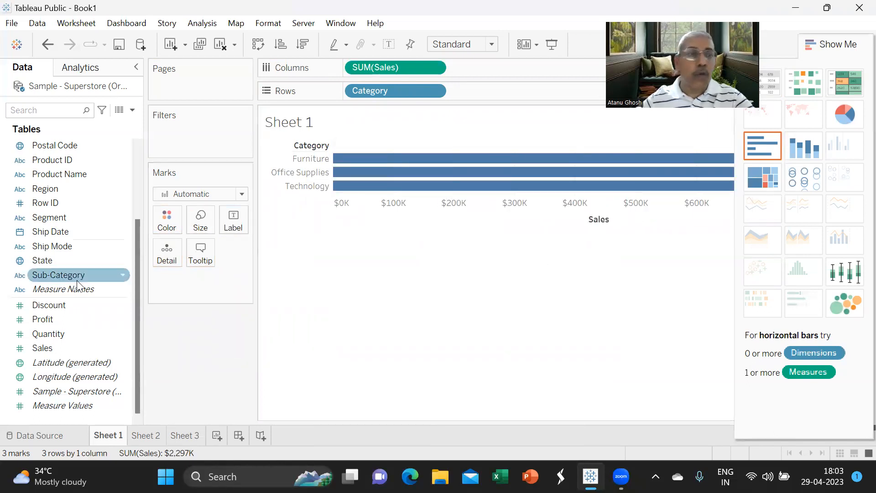
{"action": "left_click_drag", "start_coordinate": [67, 319], "coordinate": [487, 68]}
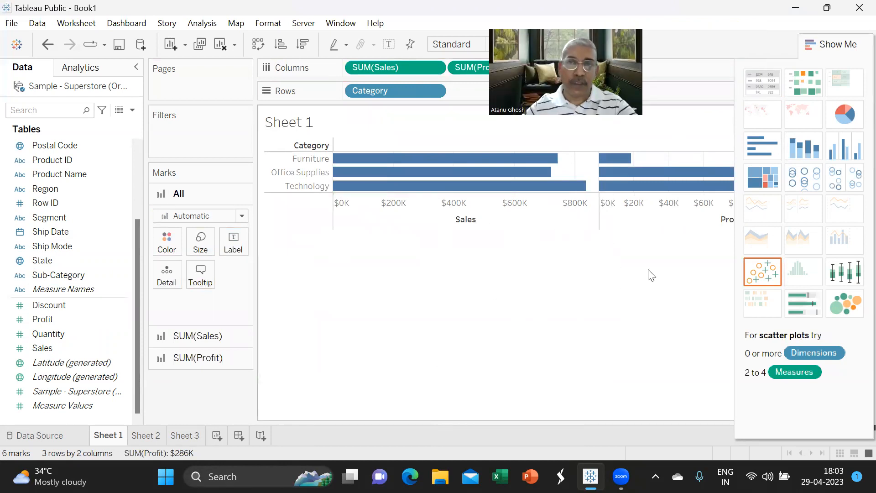
{"action": "mouse_move", "coordinate": [688, 199]}
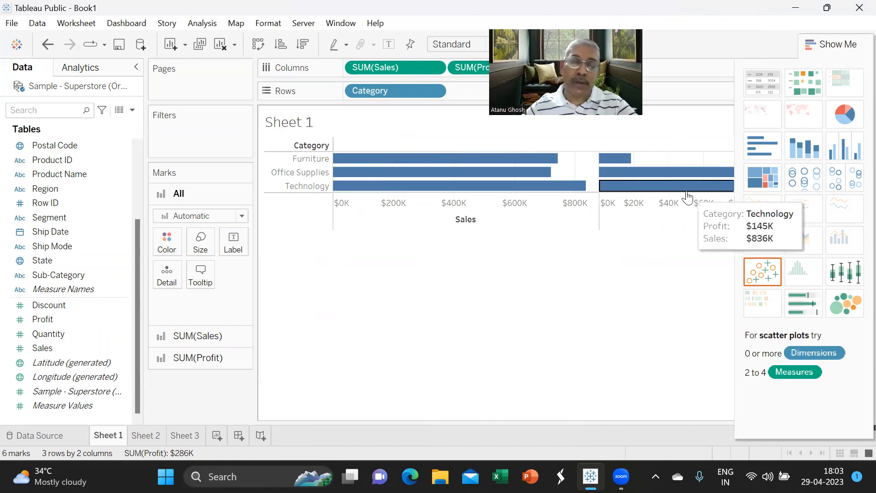
- Convert Sheet 1's bar charts into a text table of Profit and Sales per Category
{"action": "left_click", "coordinate": [765, 85]}
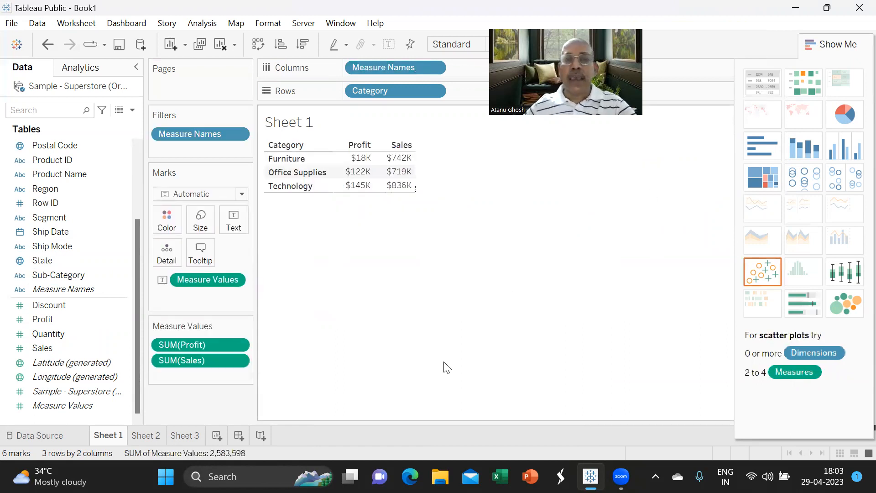
{"action": "mouse_move", "coordinate": [390, 172]}
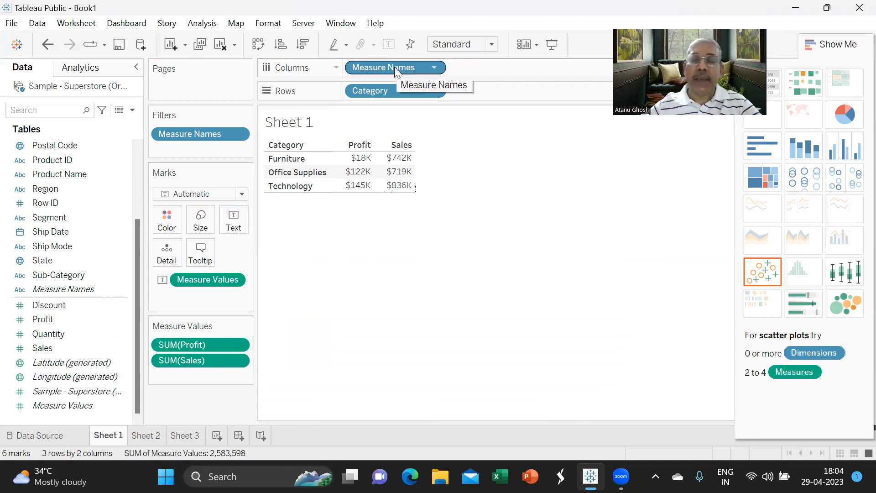
- Move SUM(Profit) below SUM(Sales) so Sales comes first, then select Measure Values
{"action": "left_click", "coordinate": [176, 344]}
{"action": "left_click_drag", "start_coordinate": [175, 343], "coordinate": [177, 372]}
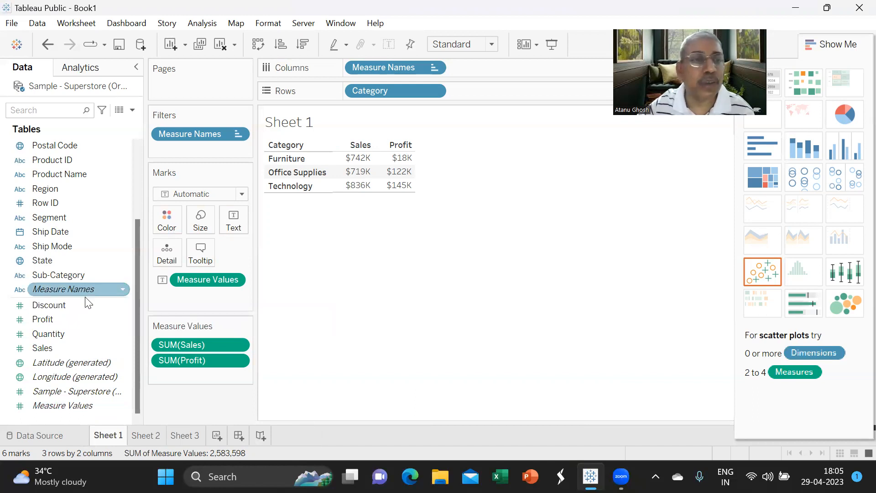
{"action": "left_click", "coordinate": [73, 406]}
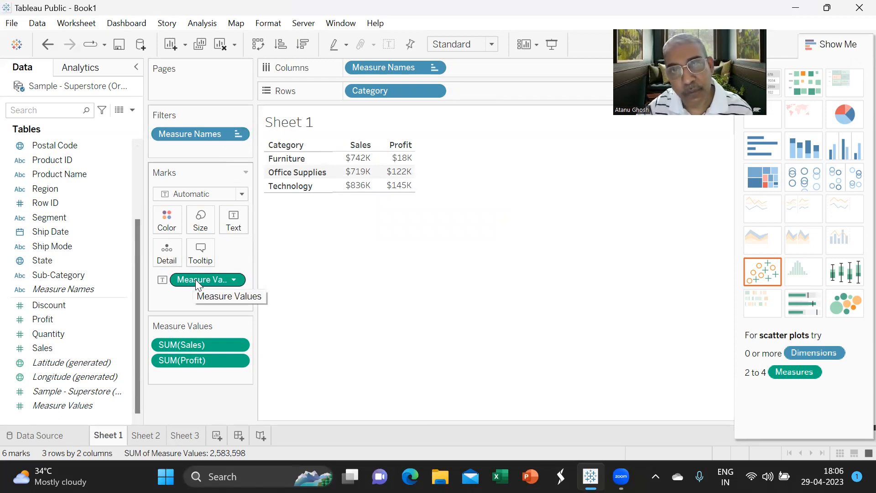
{"action": "mouse_move", "coordinate": [361, 162]}
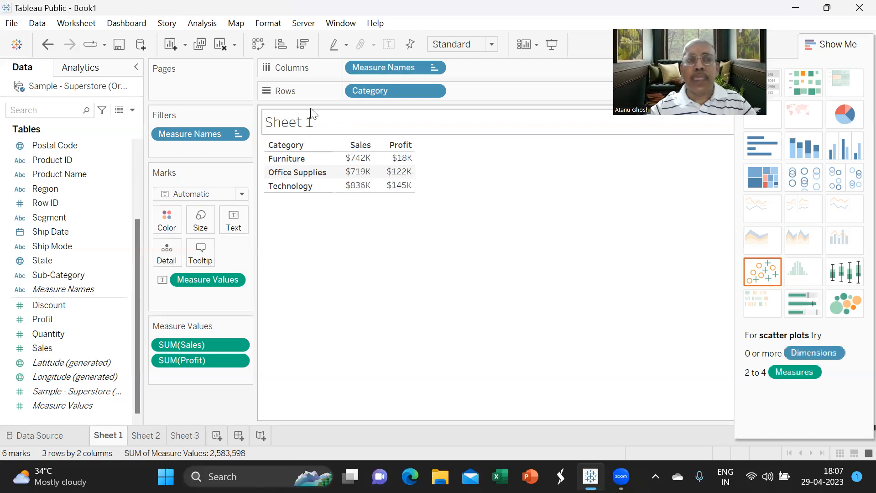
- Show column grand totals, adding a Grand Total row of $2,297K Sales and $286K Profit
{"action": "key", "text": "alt+a"}
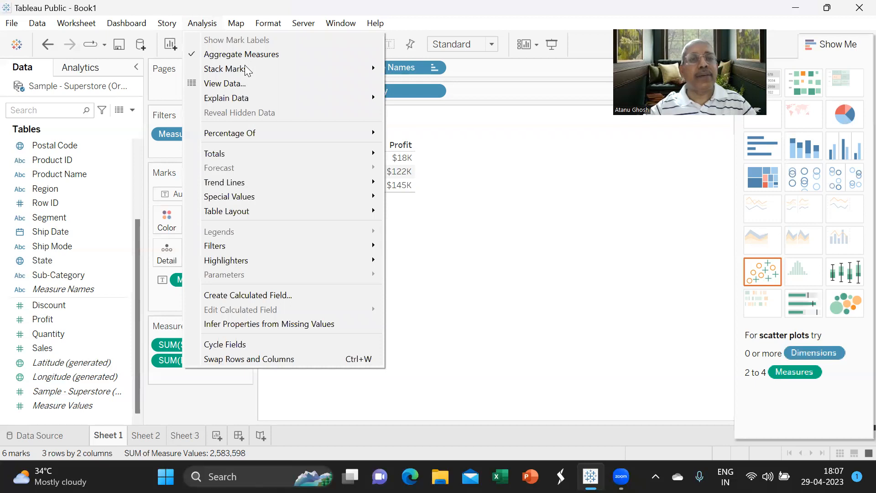
{"action": "mouse_move", "coordinate": [233, 154]}
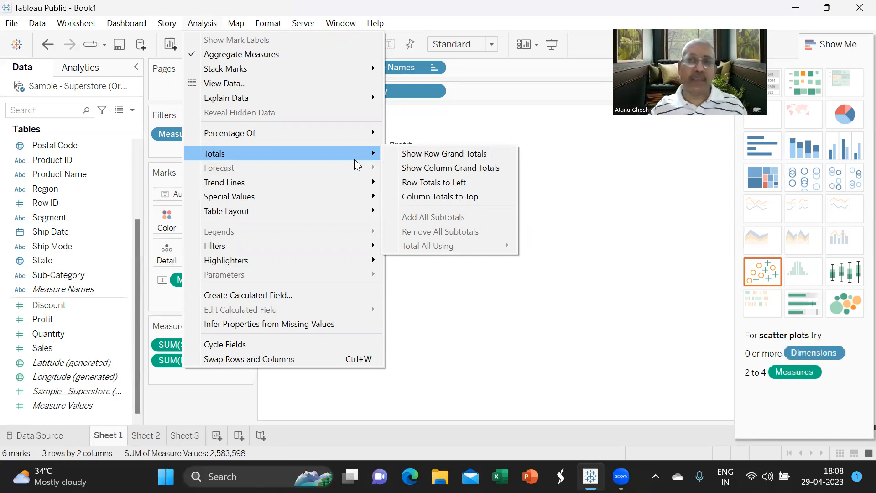
{"action": "left_click", "coordinate": [412, 171]}
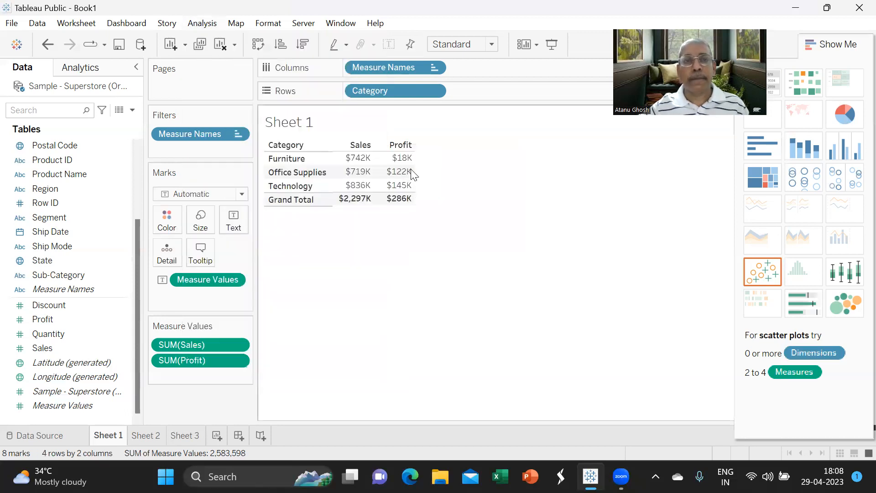
{"action": "mouse_move", "coordinate": [357, 209]}
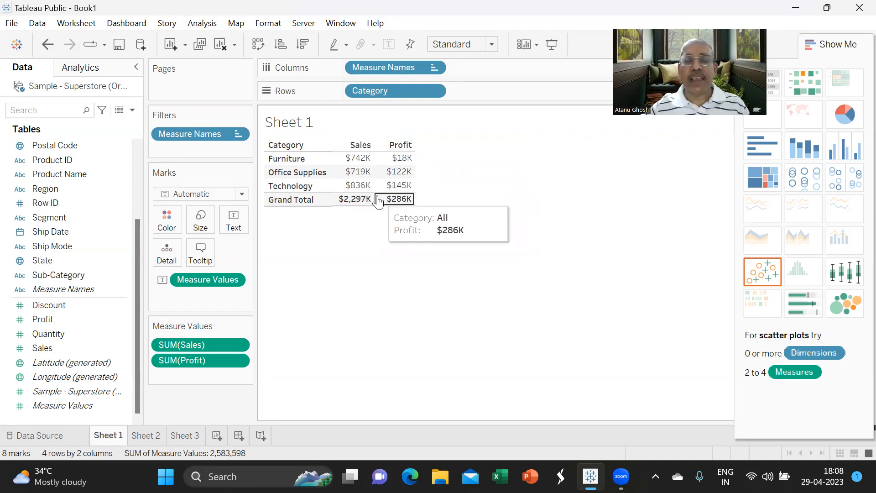
{"action": "left_click", "coordinate": [305, 205]}
{"action": "left_click", "coordinate": [284, 260]}
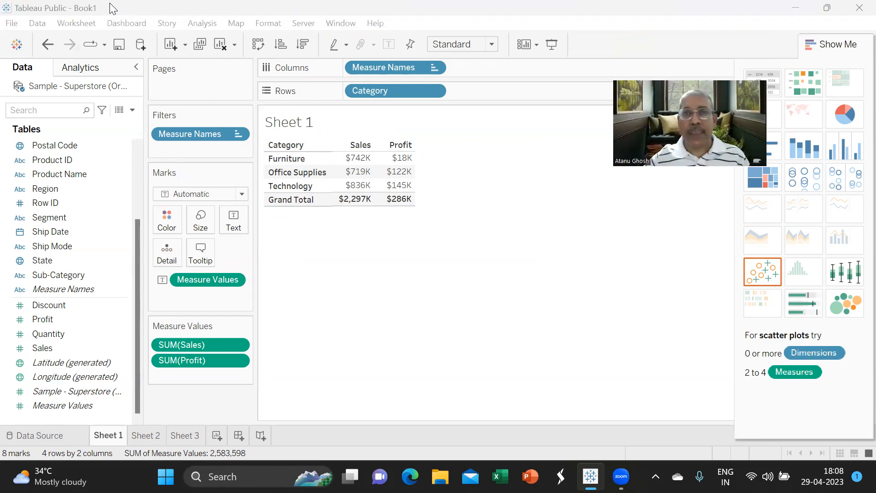
- Change the Grand Totals label from 'Grand Total' to 'Total' in the Format pane
{"action": "left_click", "coordinate": [315, 202]}
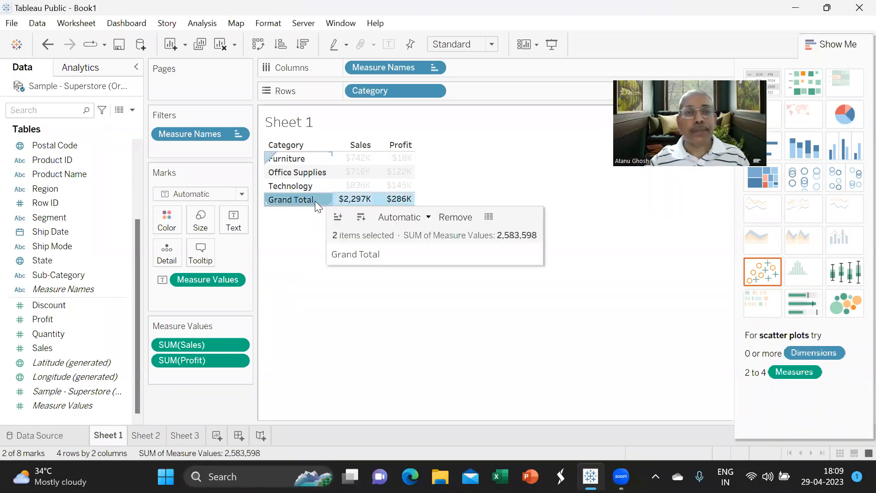
{"action": "left_click", "coordinate": [310, 199]}
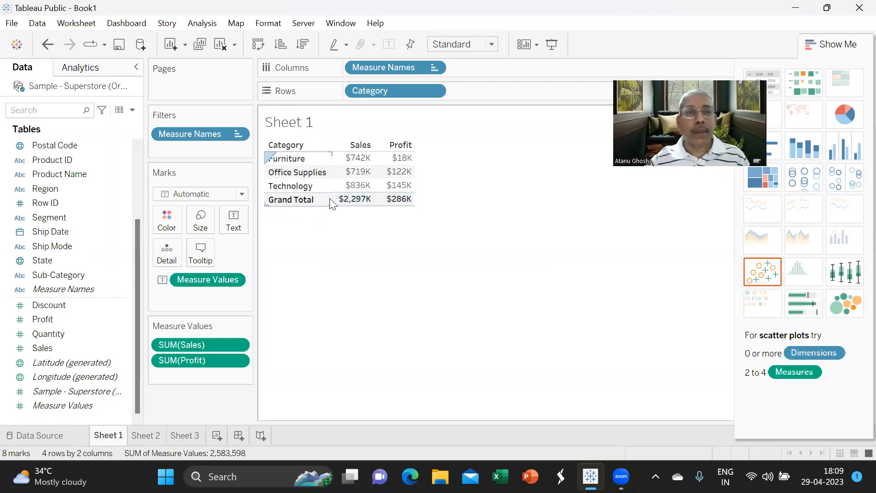
{"action": "right_click", "coordinate": [300, 201]}
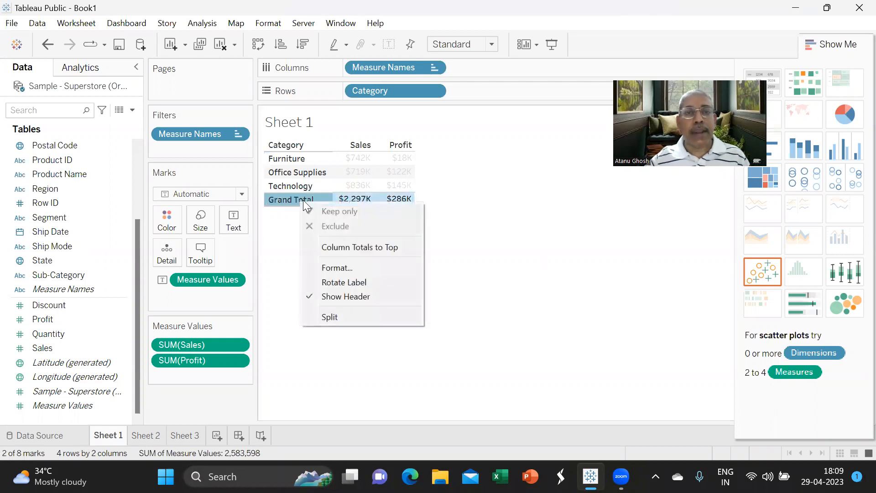
{"action": "left_click", "coordinate": [327, 267]}
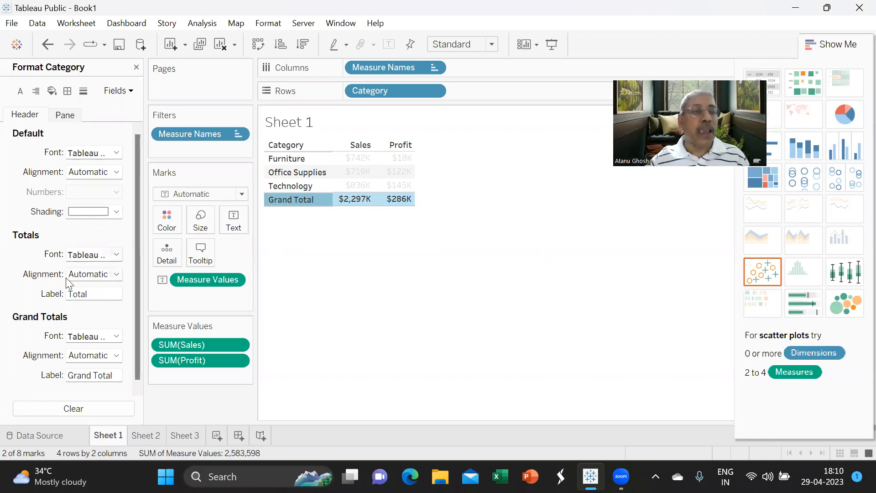
{"action": "scroll", "coordinate": [83, 315], "scroll_direction": "down", "scroll_amount": 1}
{"action": "left_click", "coordinate": [92, 369]}
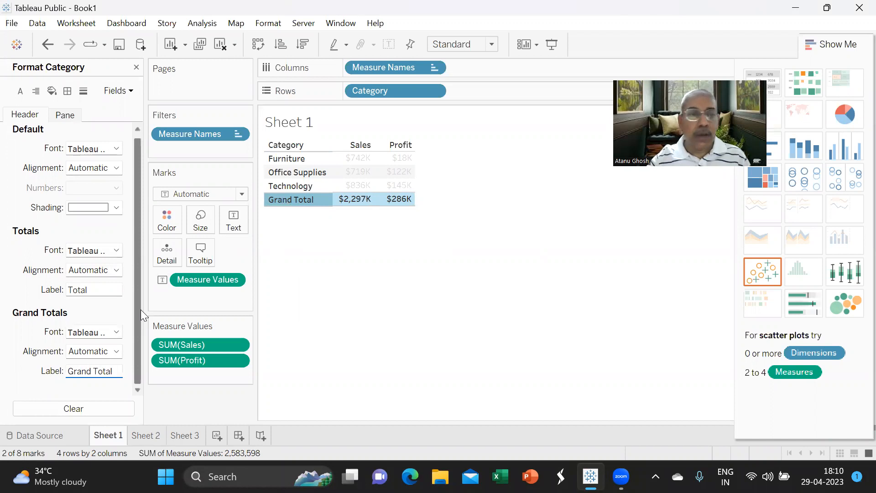
{"action": "key", "text": "BackSpace"}
{"action": "key", "text": "BackSpace"}
{"action": "key", "text": "BackSpace"}
{"action": "key", "text": "BackSpace"}
{"action": "key", "text": "BackSpace"}
{"action": "key", "text": "BackSpace"}
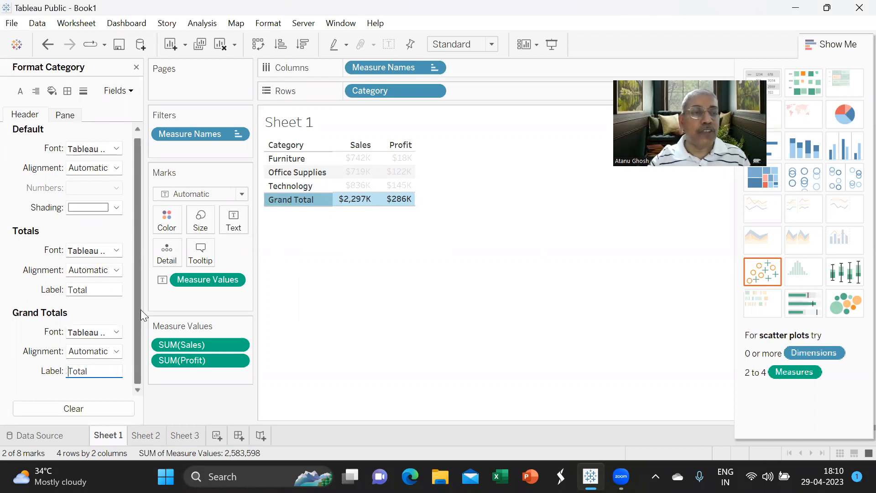
{"action": "left_click", "coordinate": [340, 336]}
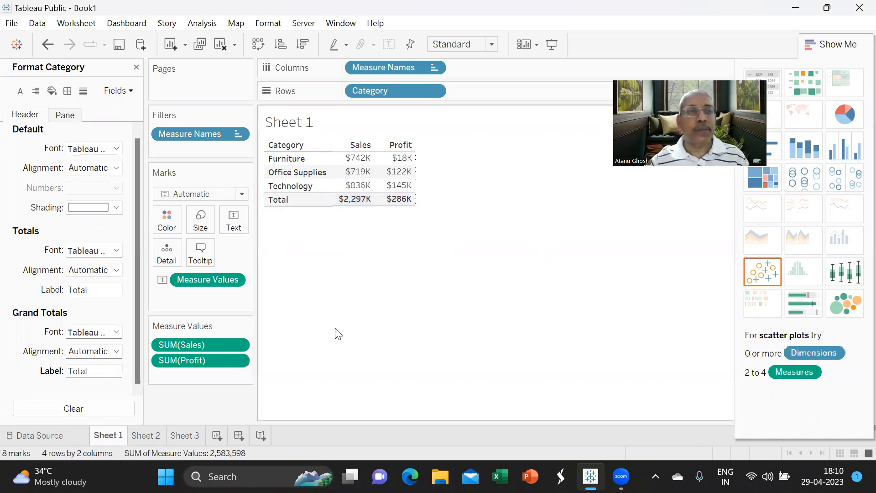
{"action": "left_click", "coordinate": [136, 68]}
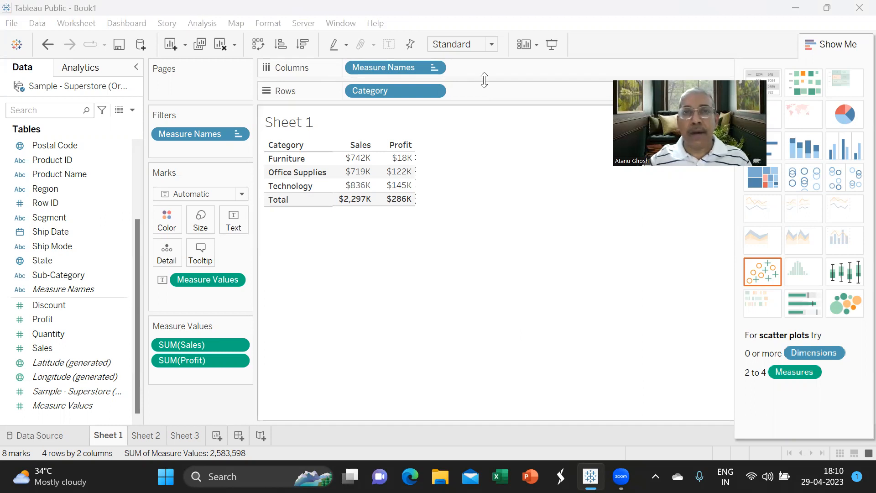
- Try the Entire View, Standard and Fit Width options for the table's fit
{"action": "left_click", "coordinate": [492, 45]}
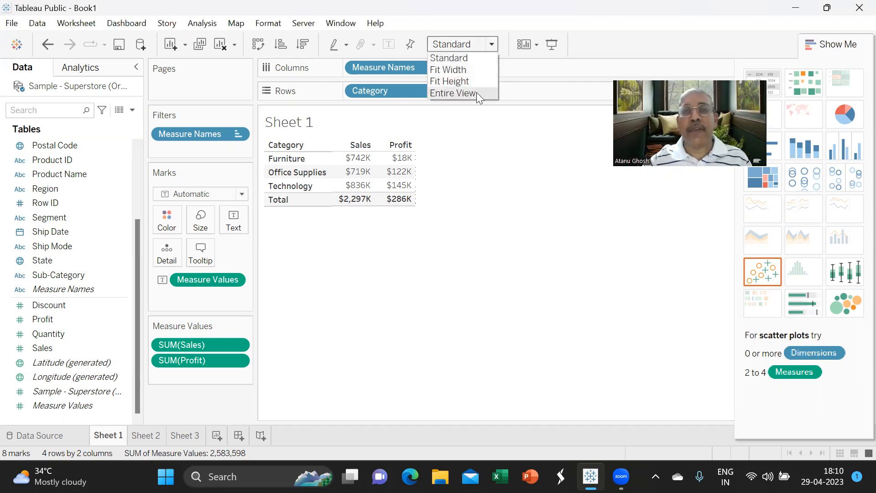
{"action": "left_click", "coordinate": [476, 92]}
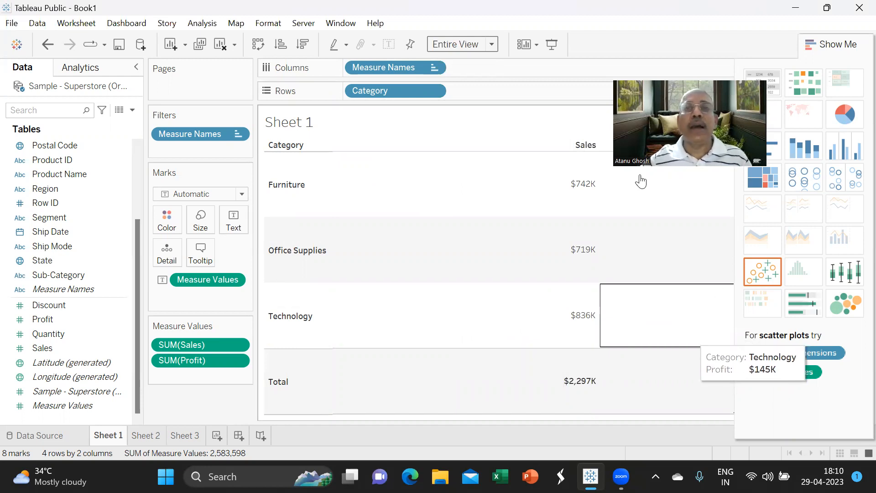
{"action": "left_click", "coordinate": [491, 45]}
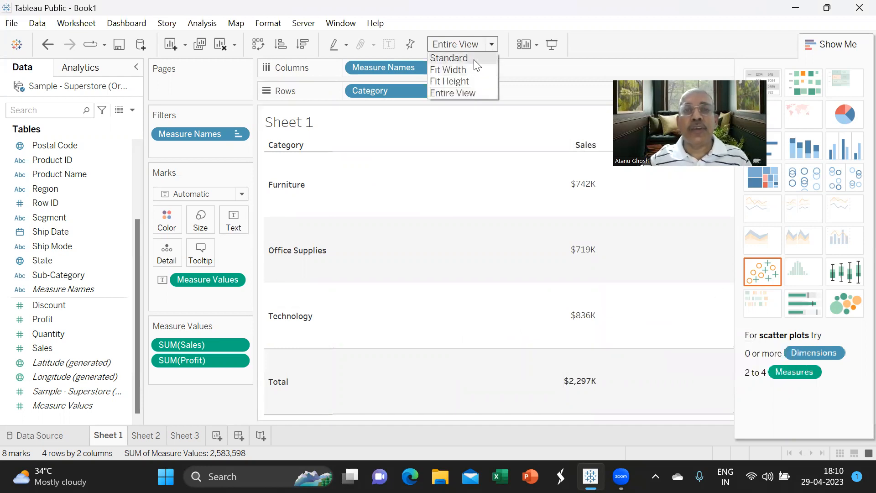
{"action": "left_click", "coordinate": [477, 65]}
{"action": "left_click", "coordinate": [493, 43]}
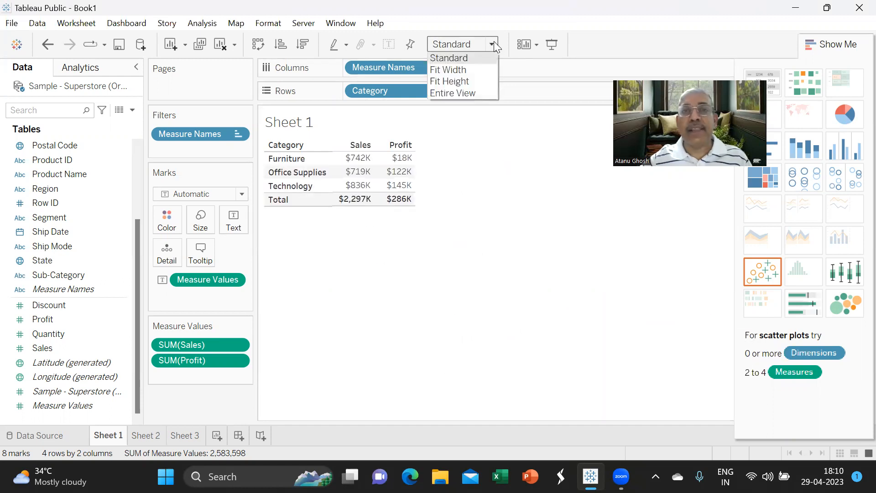
{"action": "left_click", "coordinate": [478, 70]}
{"action": "mouse_move", "coordinate": [415, 191]}
{"action": "mouse_move", "coordinate": [725, 203]}
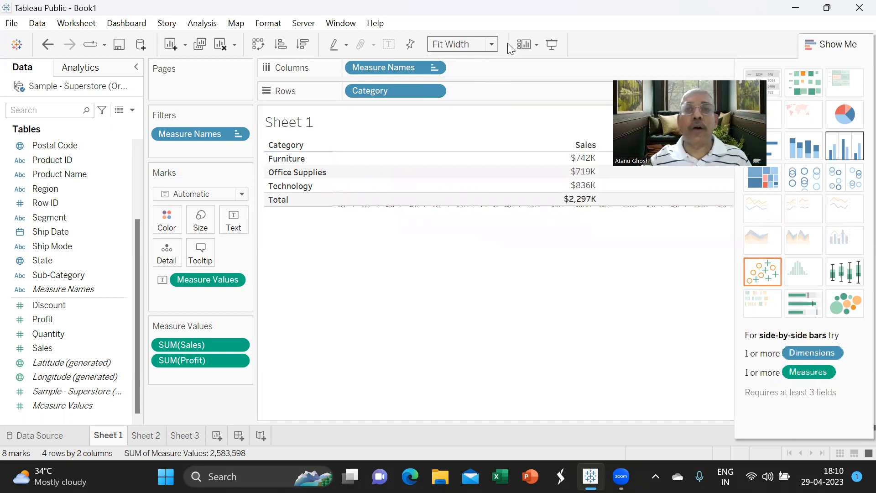
- Try Fit Height and Entire View, then set the table back to Standard fit
{"action": "left_click", "coordinate": [491, 44]}
{"action": "left_click", "coordinate": [473, 82]}
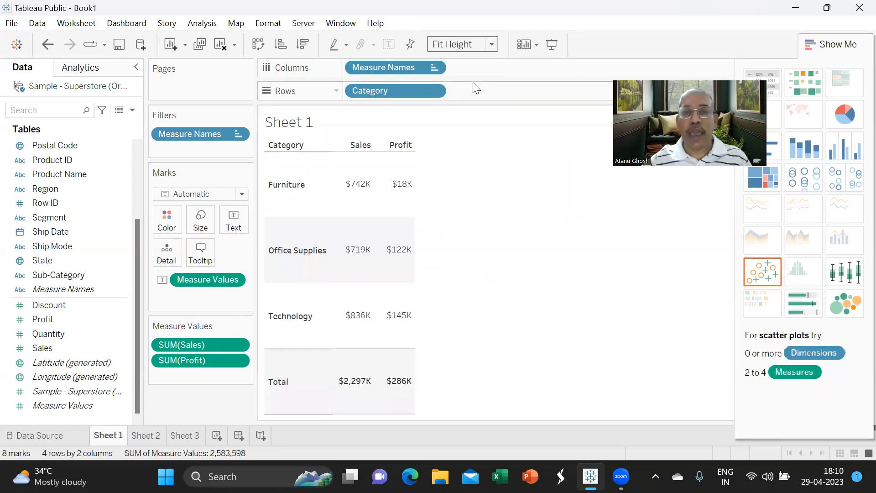
{"action": "left_click", "coordinate": [492, 44]}
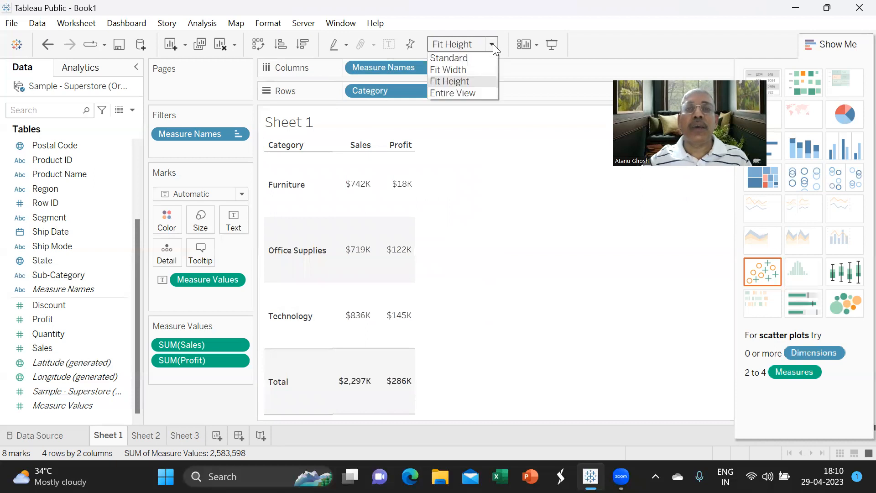
{"action": "left_click", "coordinate": [479, 94]}
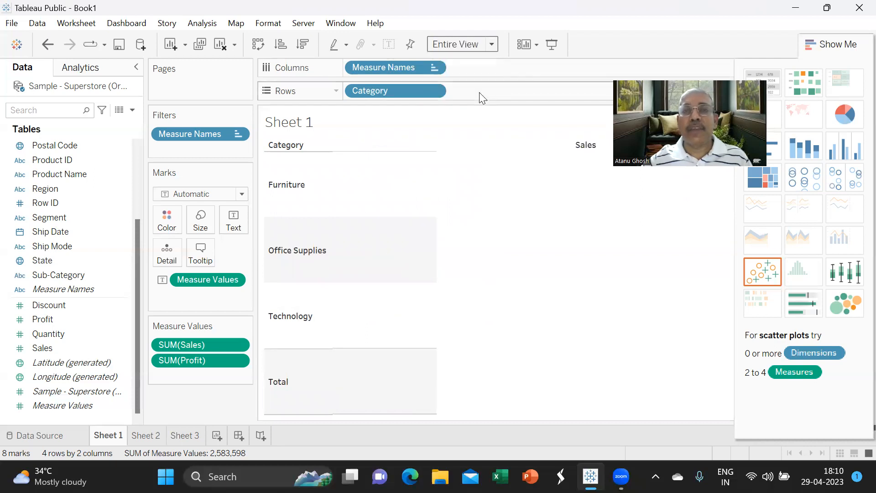
{"action": "left_click", "coordinate": [491, 45]}
{"action": "left_click", "coordinate": [468, 59]}
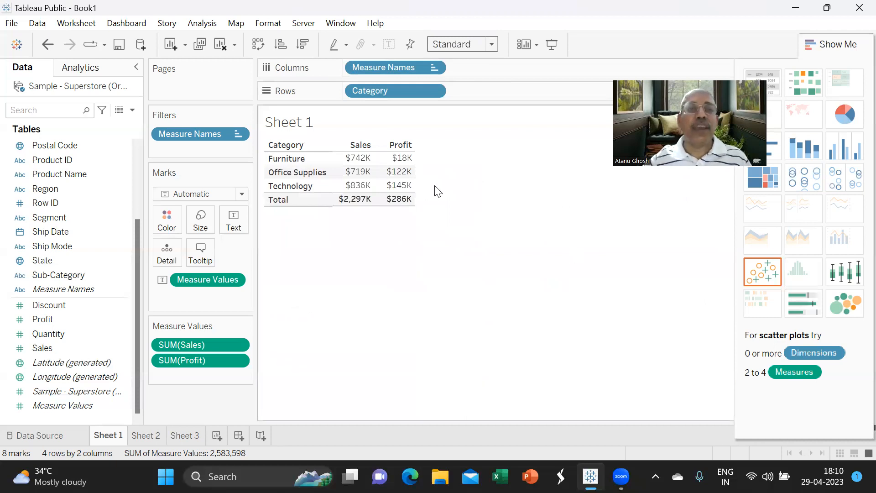
- Title the worksheet 'Sales and Profit by Category', replacing a draft 'Summary of Sales' title
{"action": "double_click", "coordinate": [314, 124]}
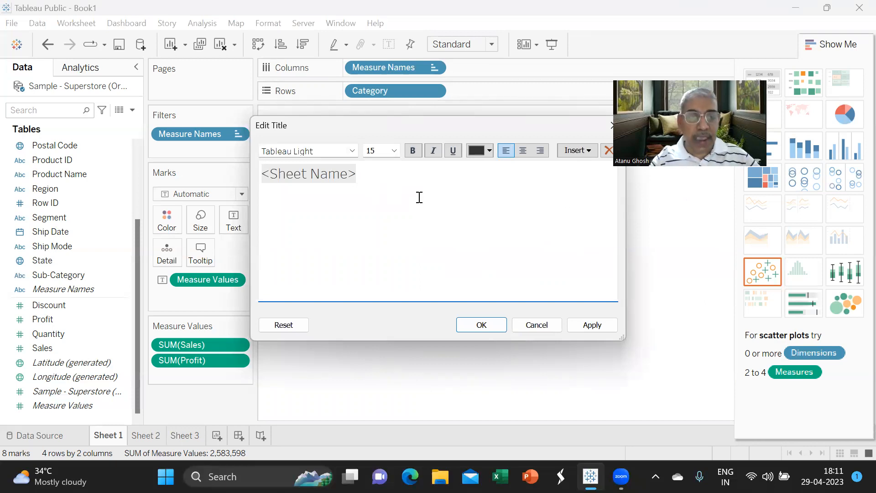
{"action": "type", "text": "S"}
{"action": "key", "text": "Delete"}
{"action": "key", "text": "Delete"}
{"action": "key", "text": "Delete"}
{"action": "key", "text": "Delete"}
{"action": "key", "text": "Delete"}
{"action": "key", "text": "Delete"}
{"action": "key", "text": "Delete"}
{"action": "key", "text": "Delete"}
{"action": "key", "text": "Delete"}
{"action": "key", "text": "Delete"}
{"action": "key", "text": "Delete"}
{"action": "key", "text": "Delete"}
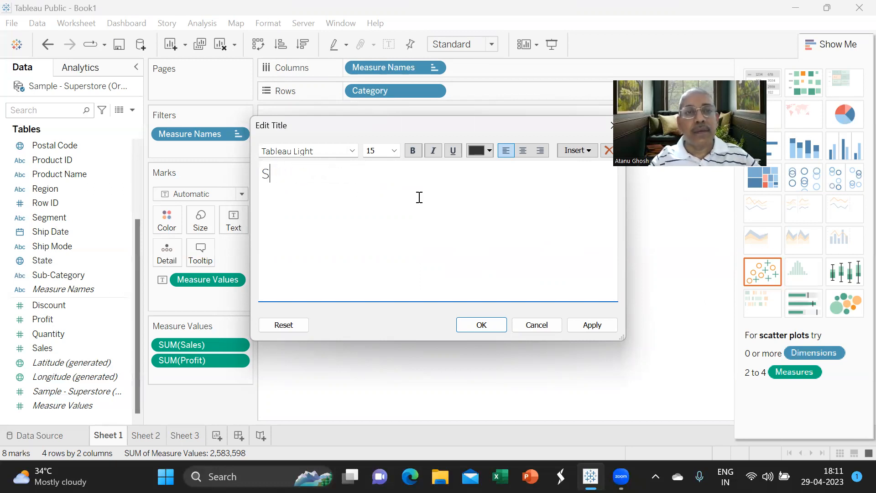
{"action": "type", "text": "ummar"}
{"action": "type", "text": "t"}
{"action": "key", "text": "BackSpace"}
{"action": "type", "text": "y of Sales"}
{"action": "key", "text": "BackSpace"}
{"action": "key", "text": "BackSpace"}
{"action": "key", "text": "BackSpace"}
{"action": "key", "text": "BackSpace"}
{"action": "key", "text": "BackSpace"}
{"action": "key", "text": "BackSpace"}
{"action": "key", "text": "BackSpace"}
{"action": "key", "text": "BackSpace"}
{"action": "key", "text": "BackSpace"}
{"action": "key", "text": "BackSpace"}
{"action": "key", "text": "BackSpace"}
{"action": "key", "text": "BackSpace"}
{"action": "key", "text": "BackSpace"}
{"action": "key", "text": "BackSpace"}
{"action": "key", "text": "BackSpace"}
{"action": "key", "text": "BackSpace"}
{"action": "type", "text": "Sales and Profit by Category"}
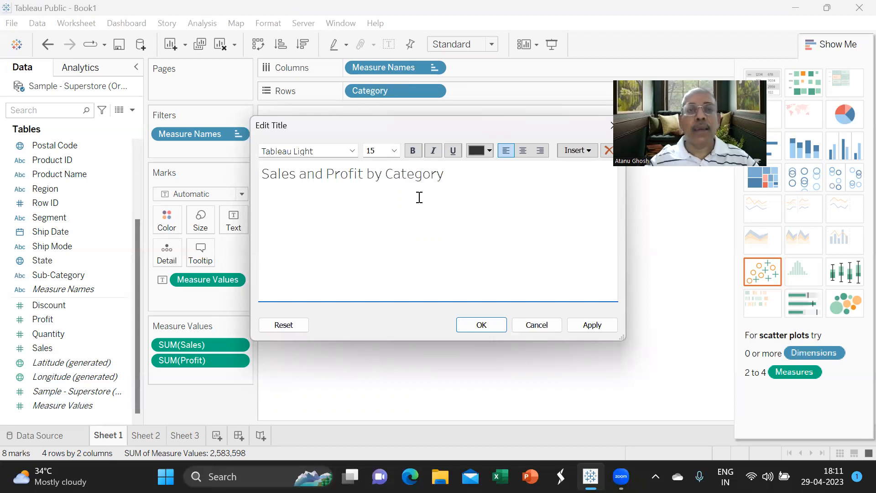
{"action": "left_click", "coordinate": [609, 326]}
{"action": "left_click", "coordinate": [485, 326]}
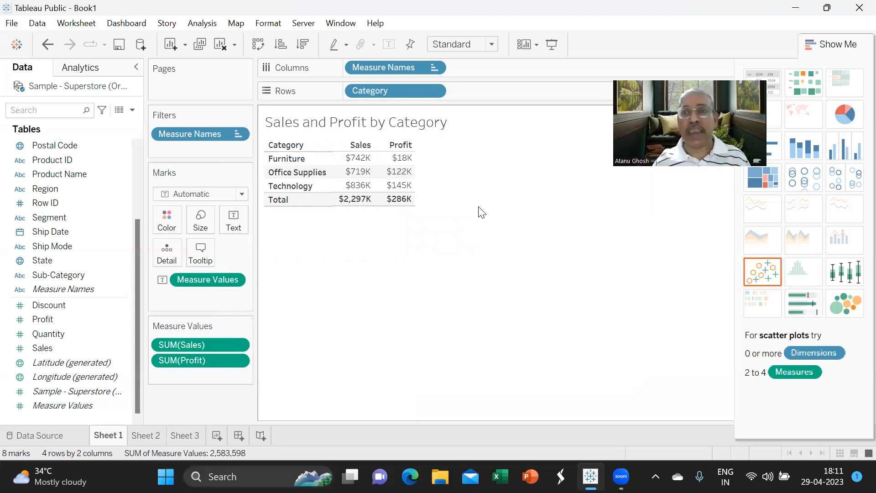
- Rename the Sheet 1 tab to 'Sales and Profit by Category (Table)', then view Sheet 2
{"action": "double_click", "coordinate": [103, 437]}
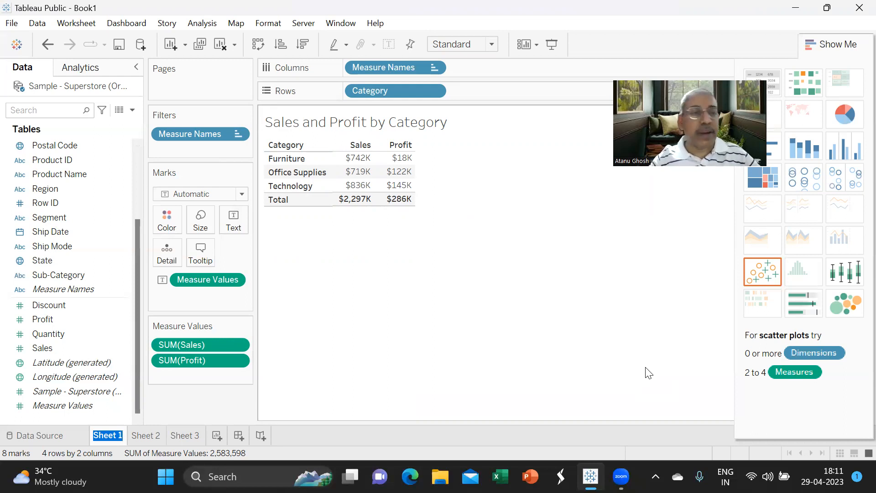
{"action": "type", "text": "Sale"}
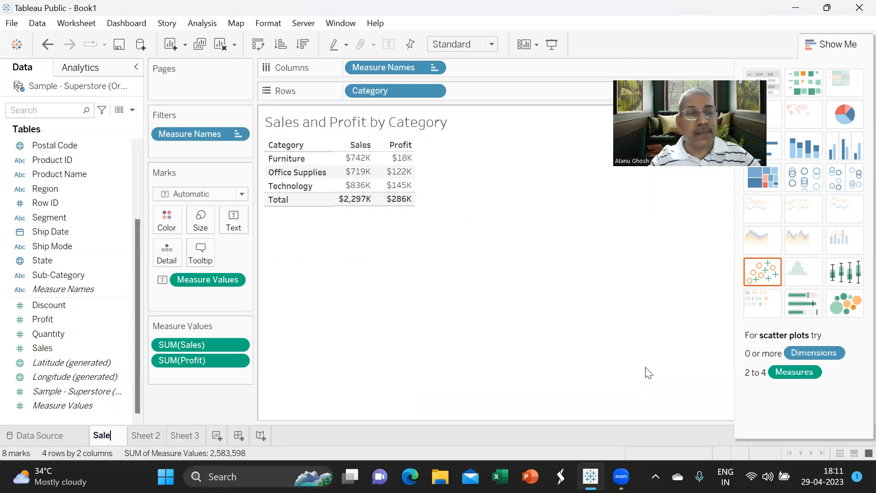
{"action": "type", "text": "s and Prof"}
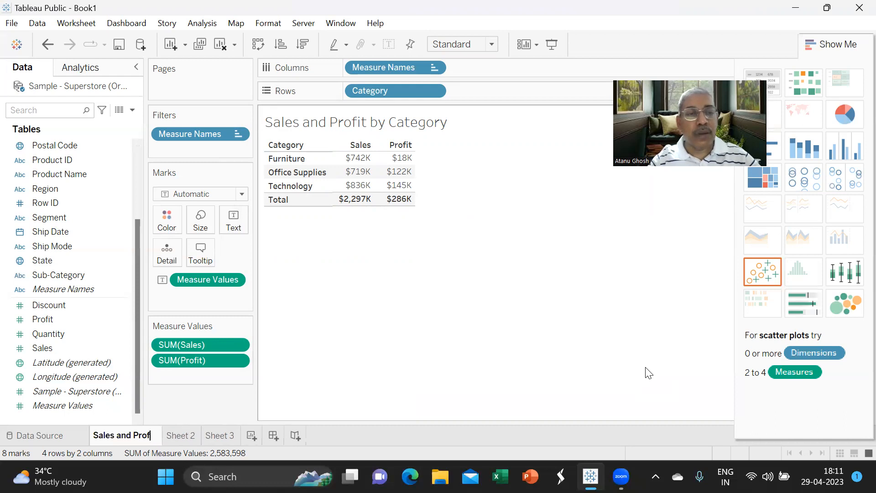
{"action": "type", "text": "it C"}
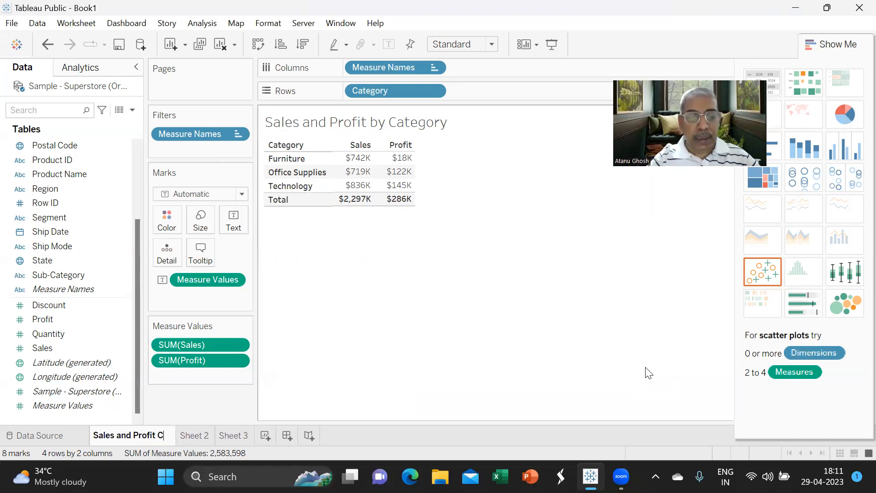
{"action": "key", "text": "BackSpace"}
{"action": "type", "text": "by Category (Table"}
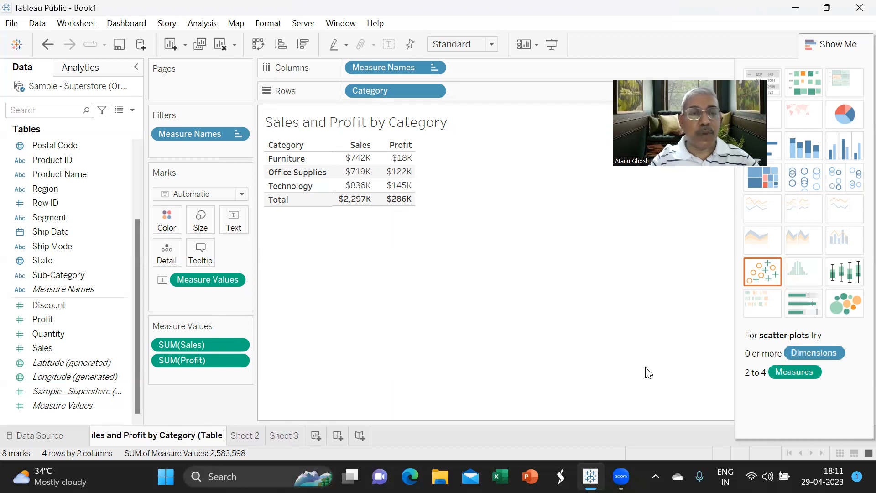
{"action": "type", "text": ")"}
{"action": "key", "text": "Return"}
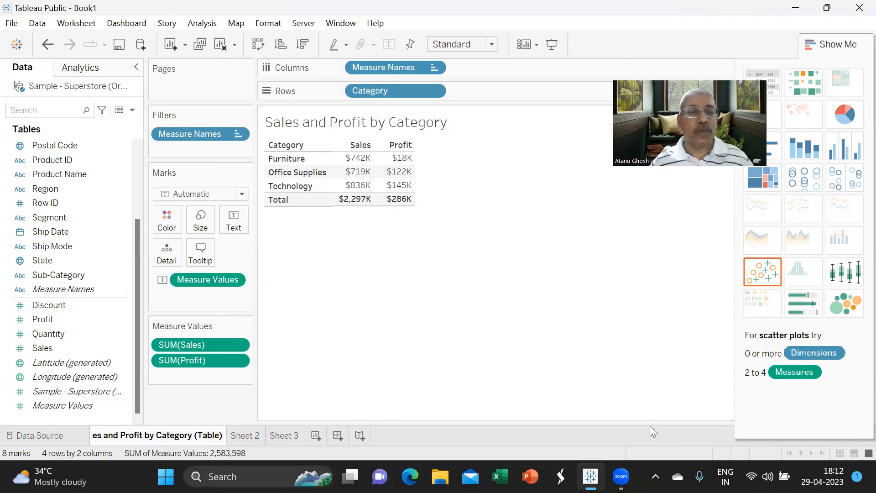
{"action": "left_click", "coordinate": [255, 438]}
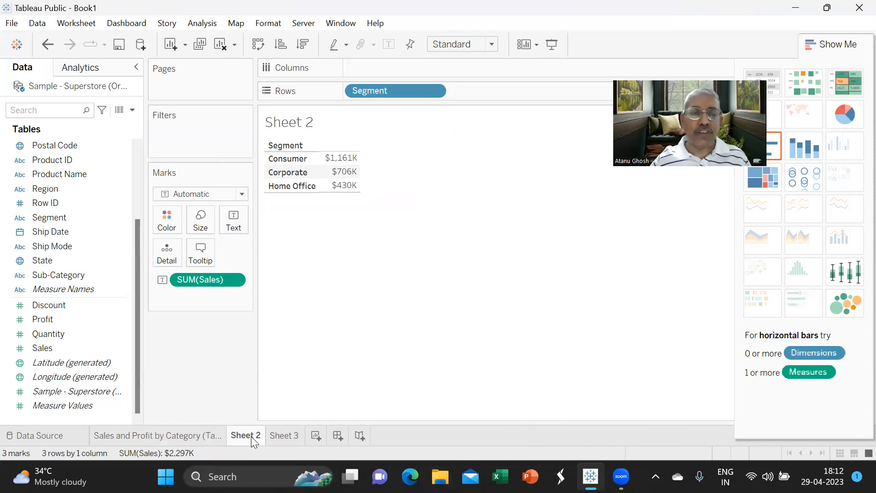
- Delete Sheet 2 and Sheet 3, leaving only the 'Sales and Profit by Category (Table)' worksheet
{"action": "right_click", "coordinate": [253, 438]}
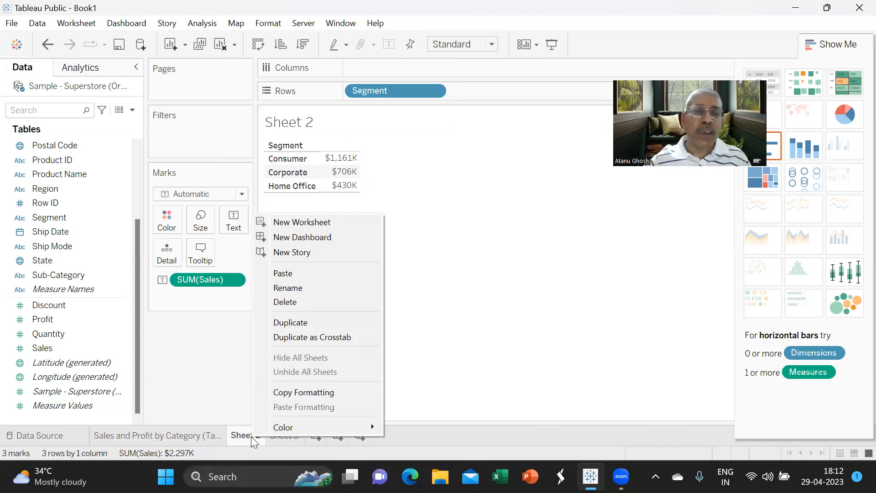
{"action": "left_click", "coordinate": [304, 303]}
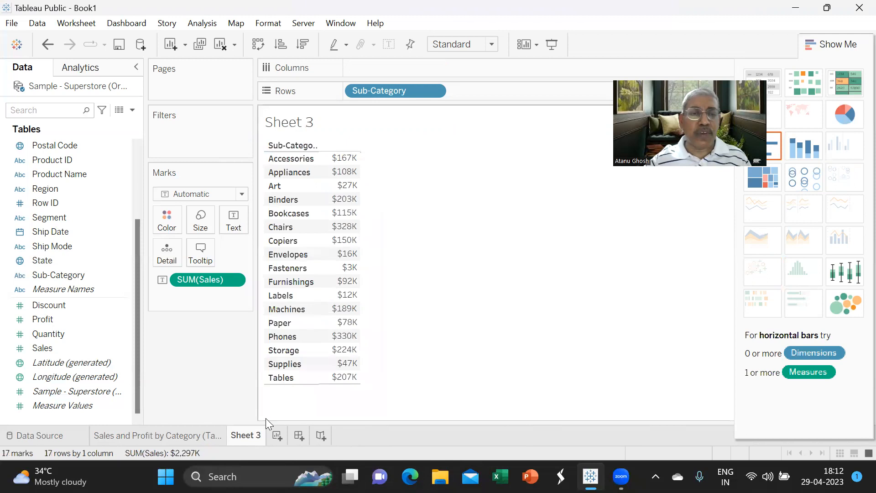
{"action": "right_click", "coordinate": [246, 438]}
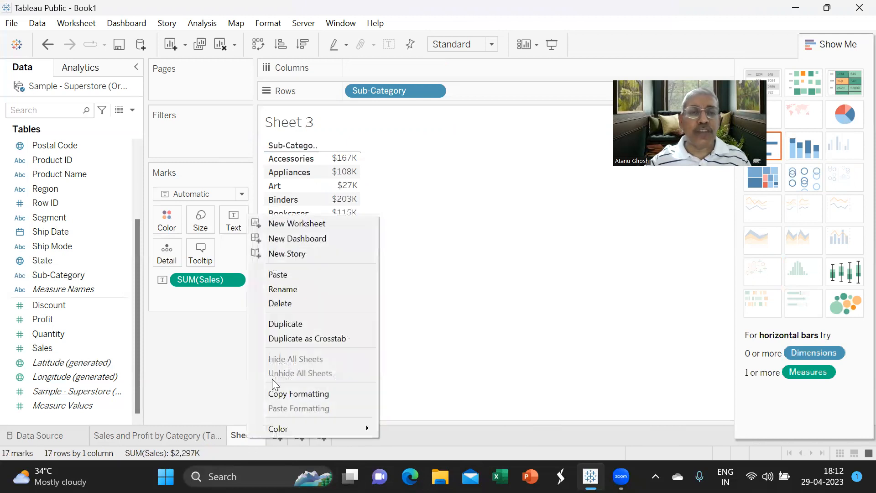
{"action": "left_click", "coordinate": [298, 308]}
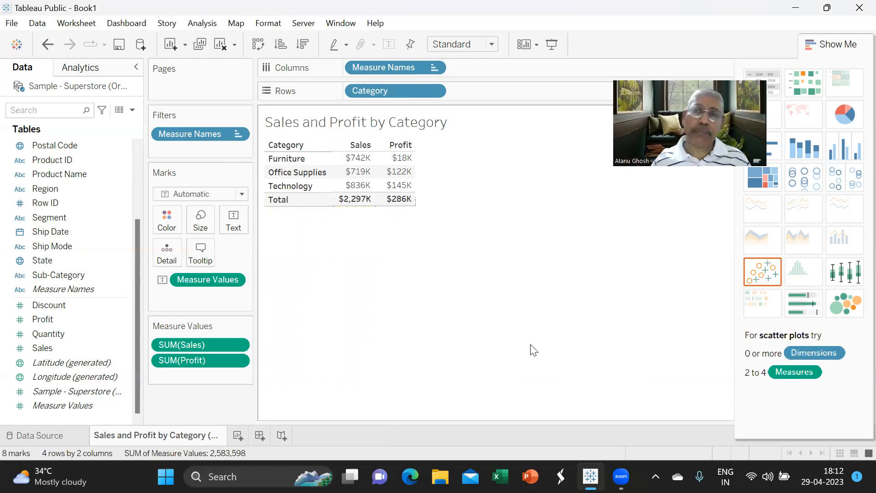
{"action": "left_click", "coordinate": [12, 24]}
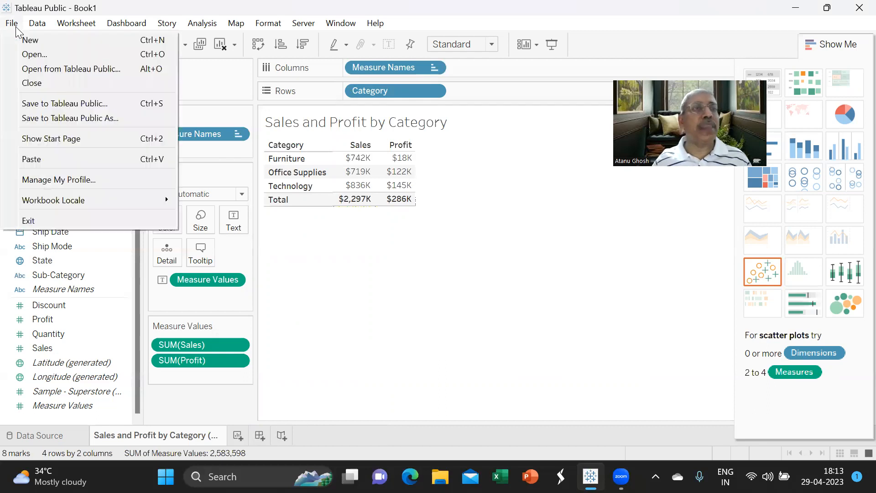
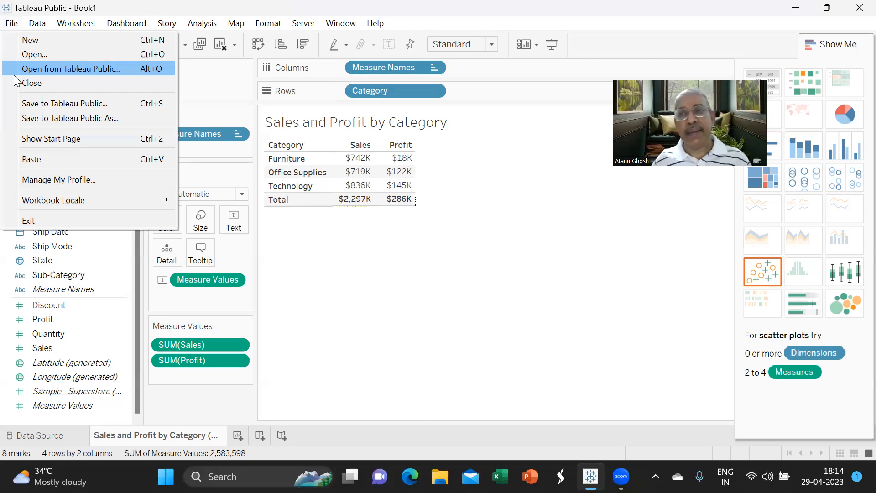
- Start saving the workbook with File > Save to Tableau Public
{"action": "left_click", "coordinate": [548, 67]}
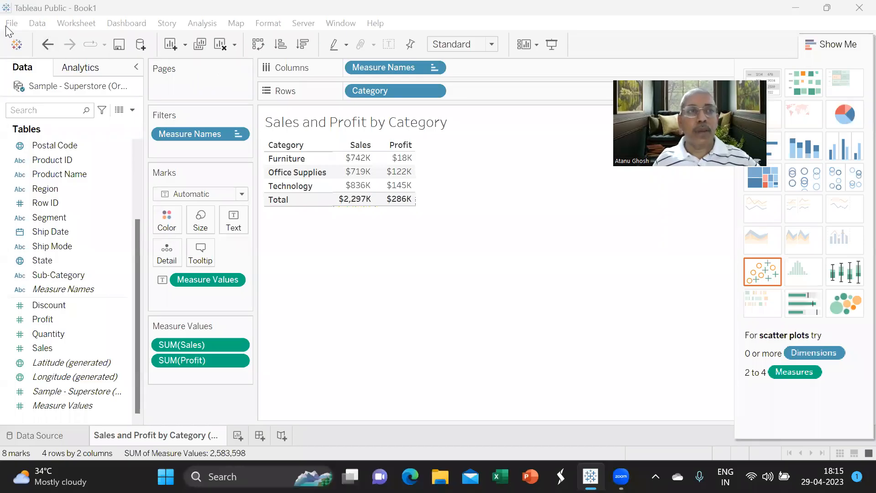
{"action": "left_click", "coordinate": [12, 24]}
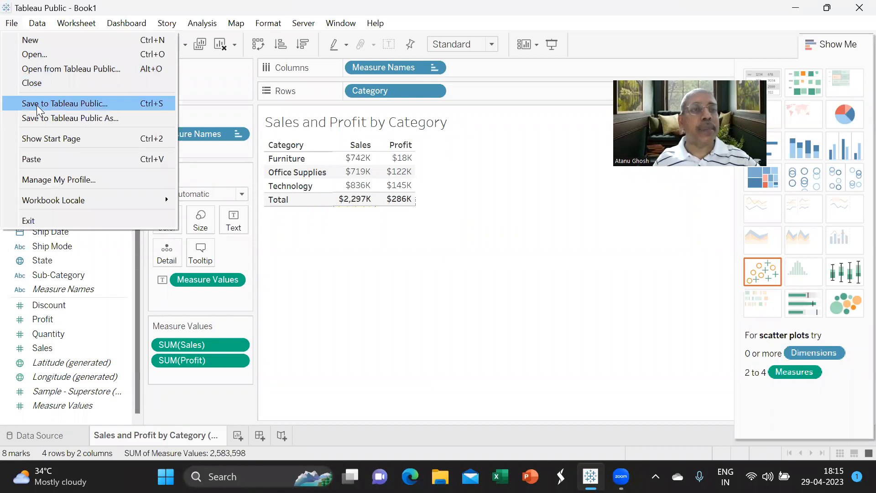
{"action": "left_click", "coordinate": [41, 119]}
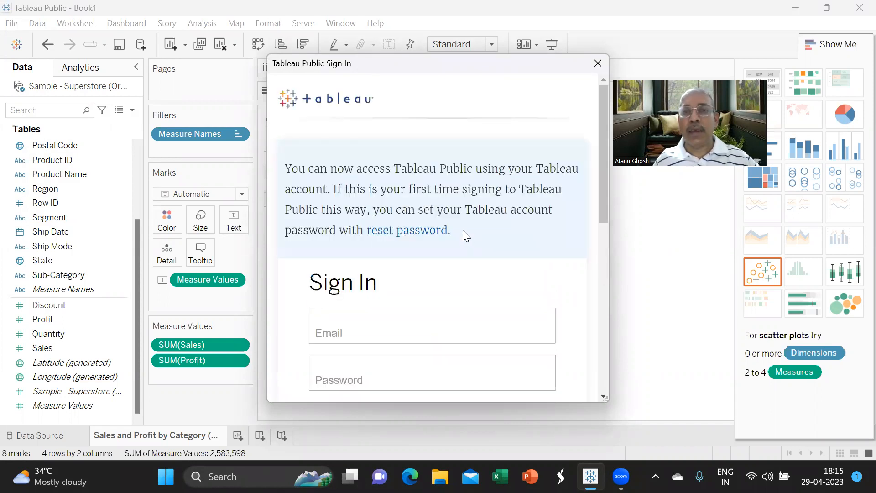
- Sign in to Tableau Public with the account e-mail and password
{"action": "scroll", "coordinate": [463, 283], "scroll_direction": "down", "scroll_amount": 1}
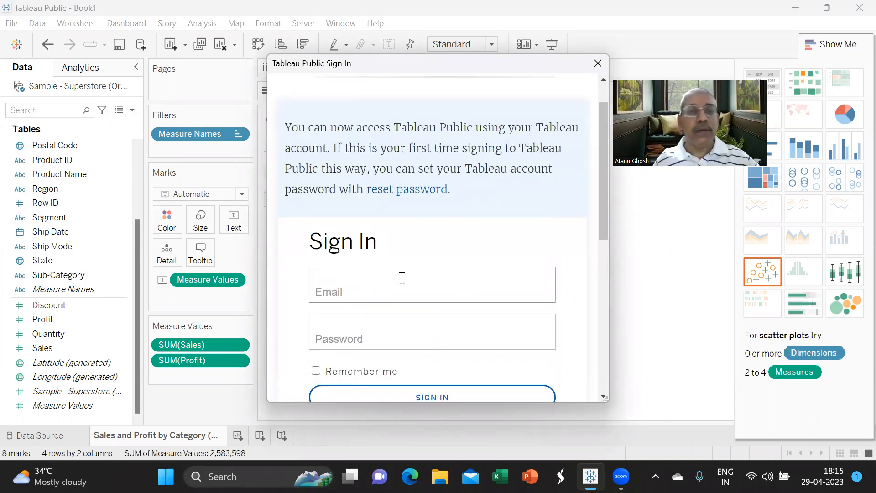
{"action": "left_click", "coordinate": [361, 284]}
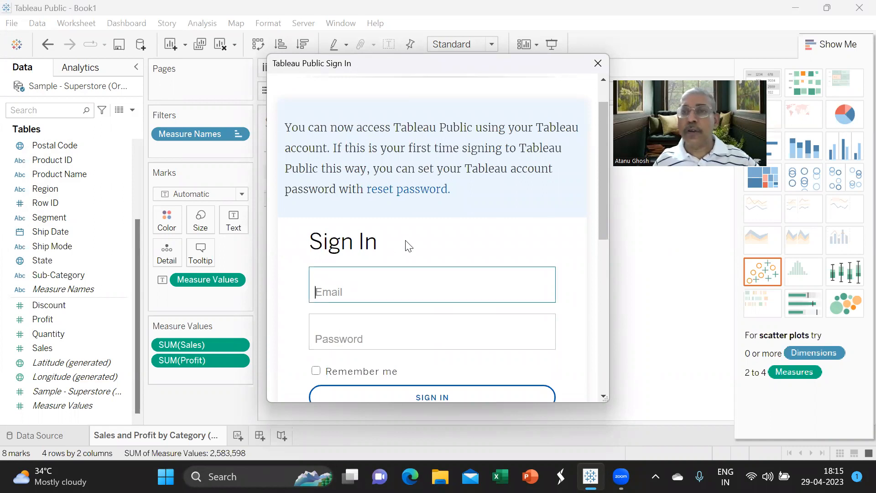
{"action": "scroll", "coordinate": [407, 245], "scroll_direction": "down", "scroll_amount": 1}
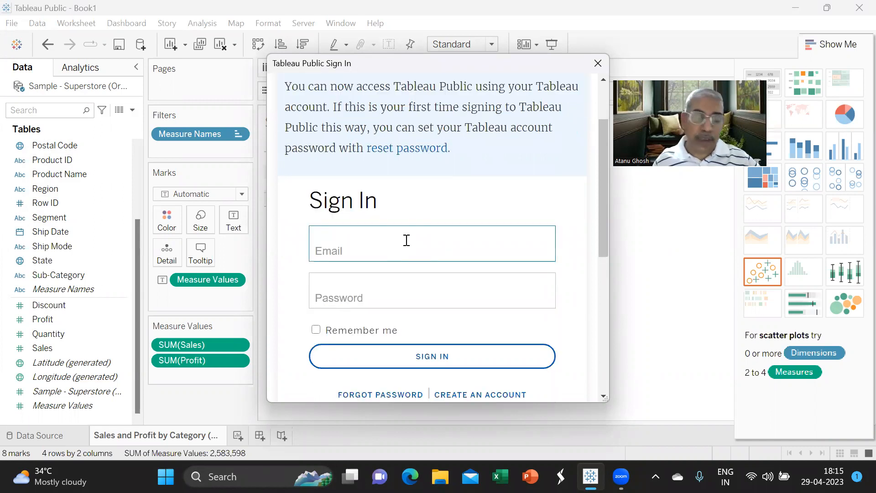
{"action": "left_click", "coordinate": [399, 290]}
{"action": "type", "text": "•••••••••••"}
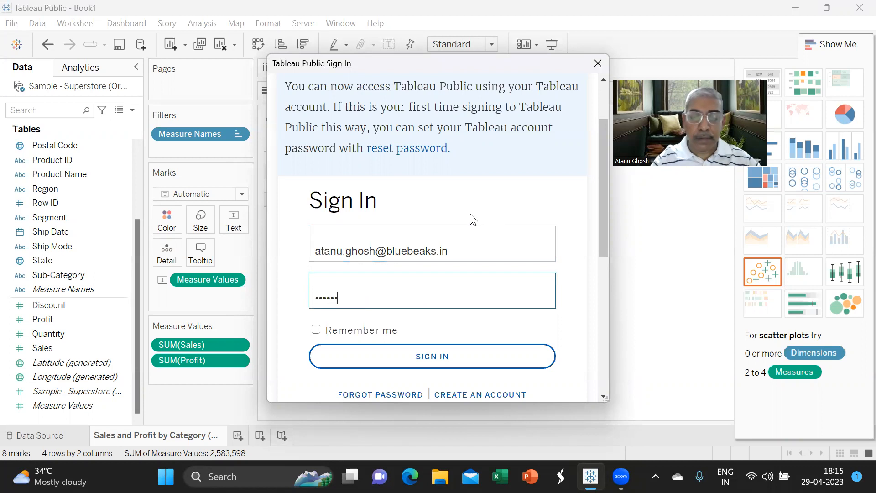
{"action": "type", "text": "•"}
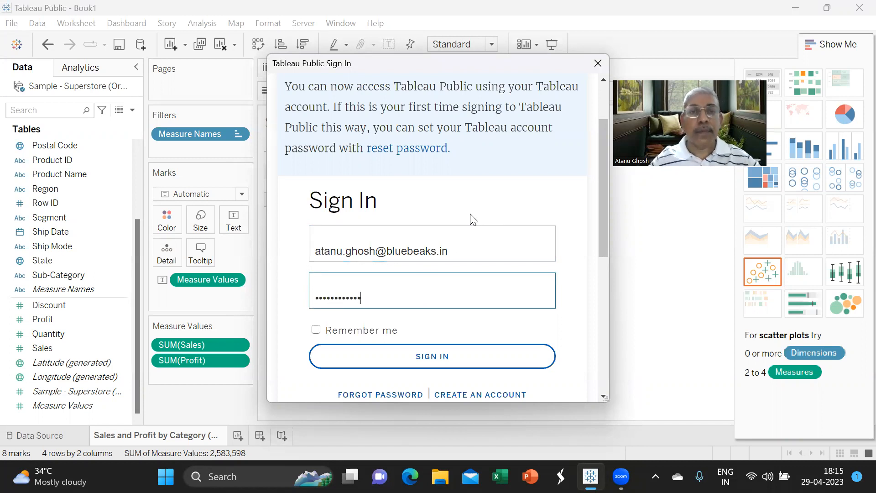
{"action": "scroll", "coordinate": [481, 249], "scroll_direction": "down", "scroll_amount": 2}
{"action": "left_click", "coordinate": [418, 274]}
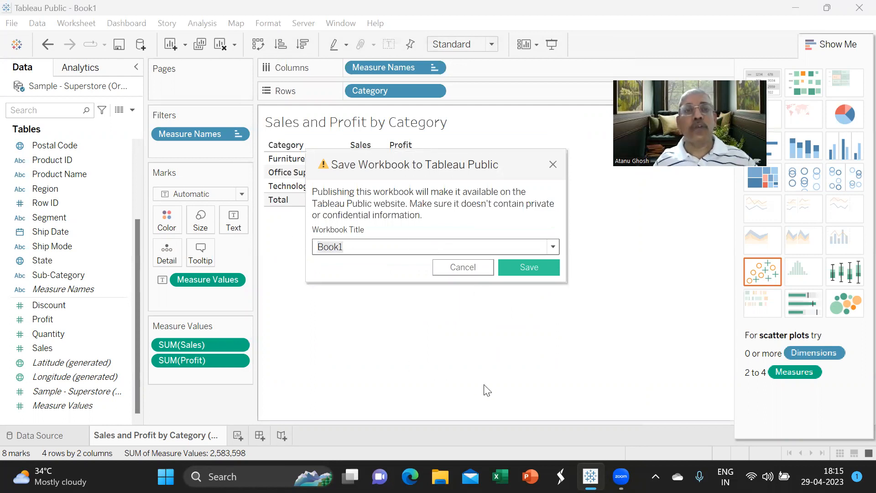
- Title the workbook 'Sample Superstore Training Video Workbook', capitalizing the W, and save it online
{"action": "type", "text": "Samp"}
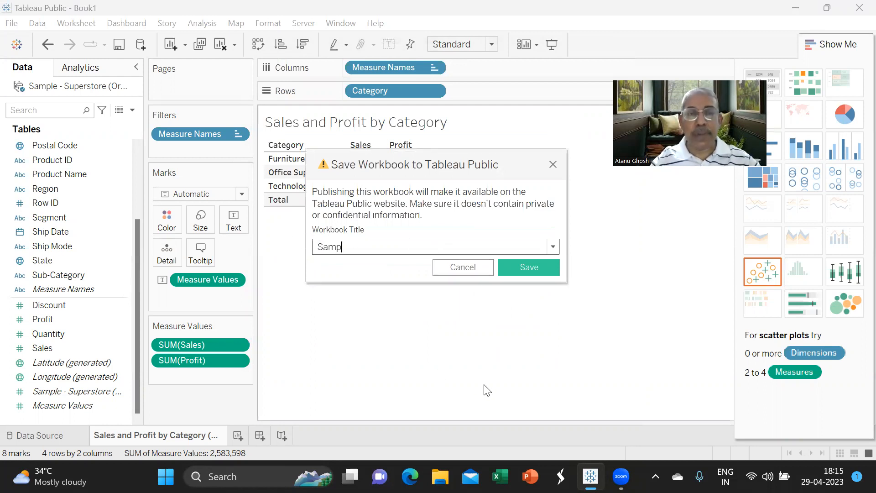
{"action": "type", "text": "le Super"}
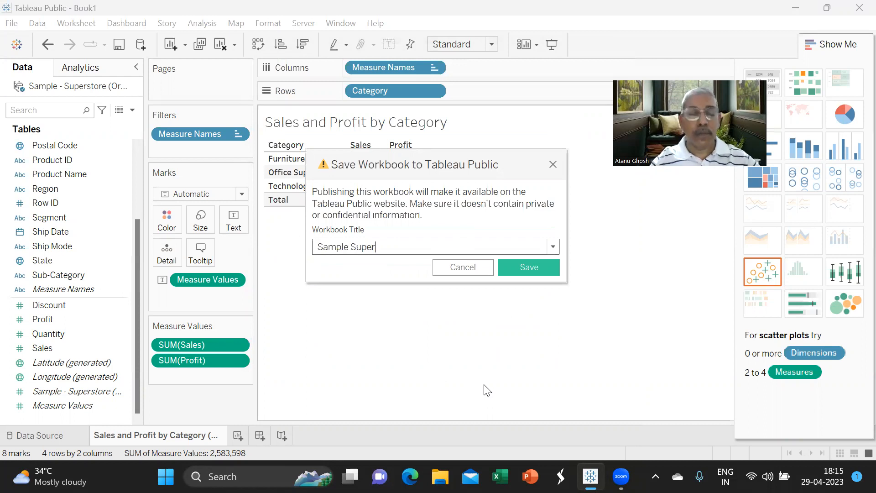
{"action": "type", "text": "store T"}
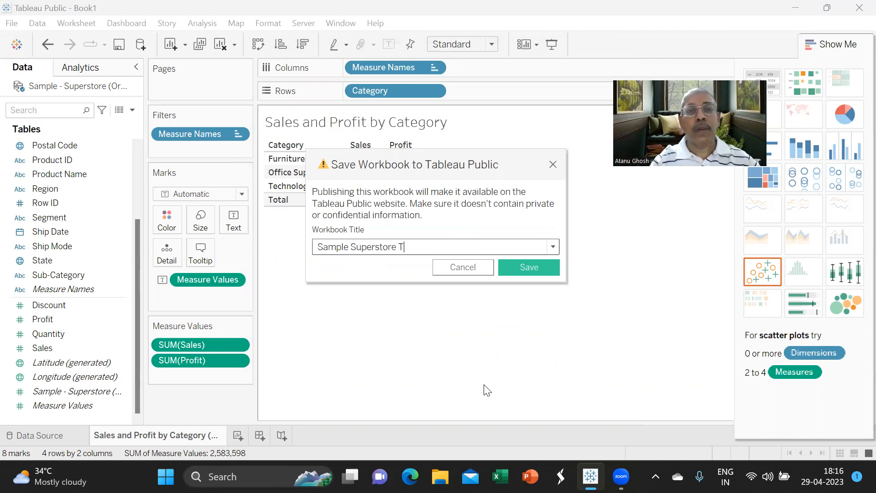
{"action": "type", "text": "raining Video"}
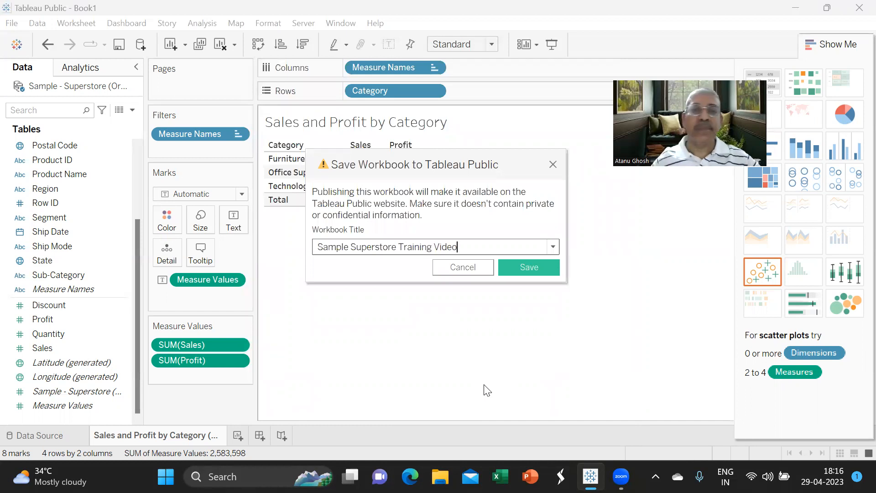
{"action": "type", "text": " workbook"}
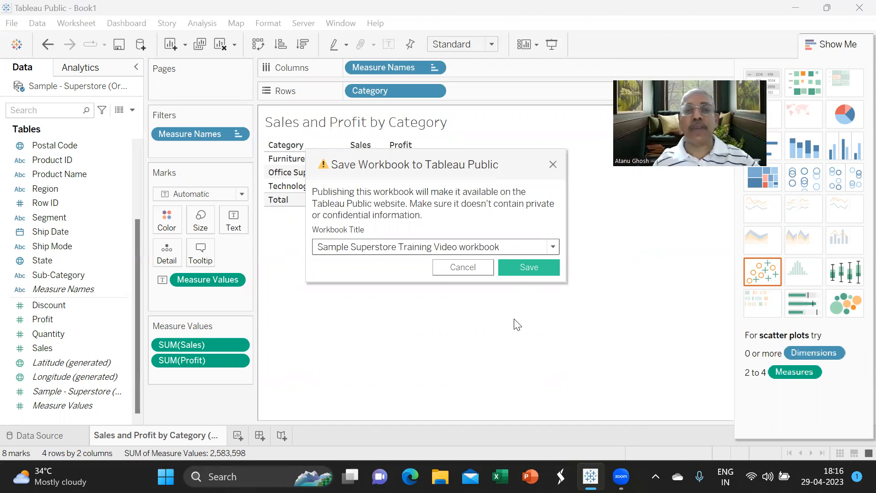
{"action": "left_click", "coordinate": [466, 247]}
{"action": "key", "text": "BackSpace"}
{"action": "type", "text": "W"}
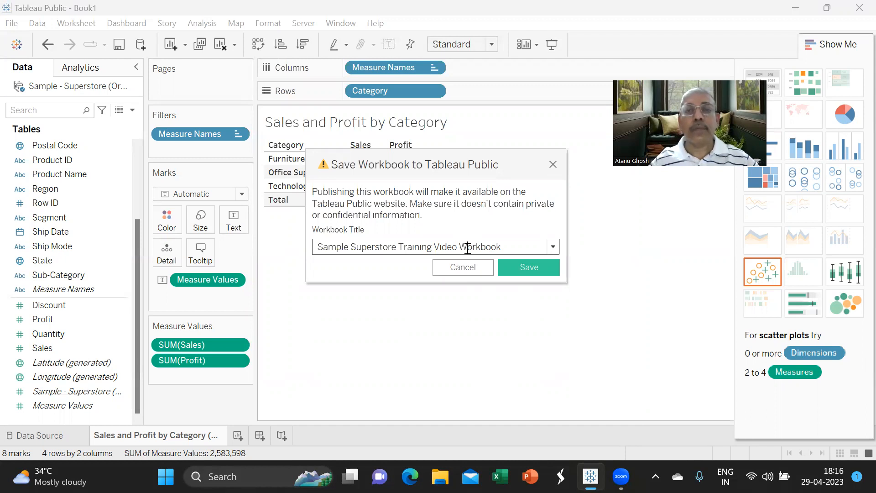
{"action": "left_click", "coordinate": [524, 269]}
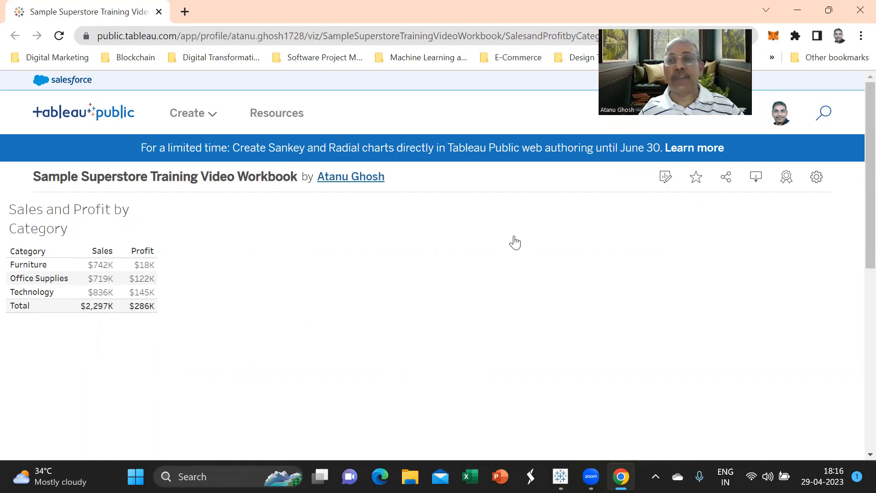
- Open the published Sales and Profit by Category workbook in the web editor
{"action": "left_click", "coordinate": [667, 180]}
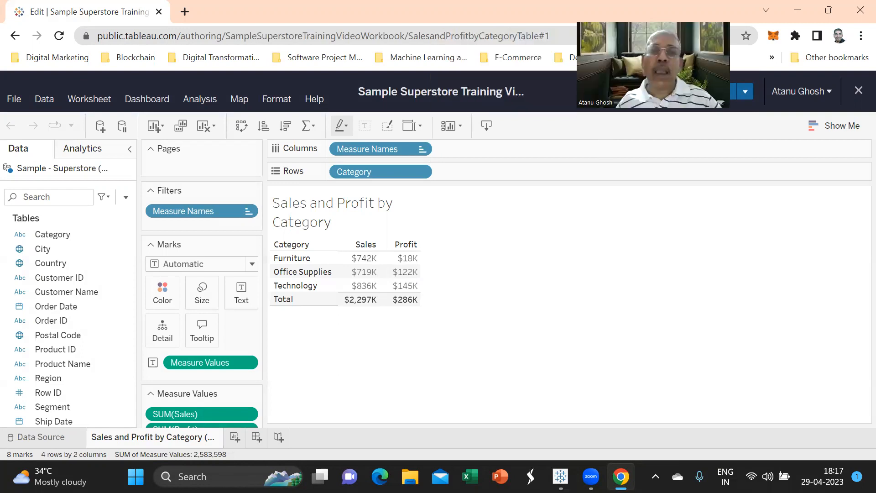
- Download the workbook as a packaged .twbx file, then return to desktop Tableau Public
{"action": "left_click", "coordinate": [487, 125]}
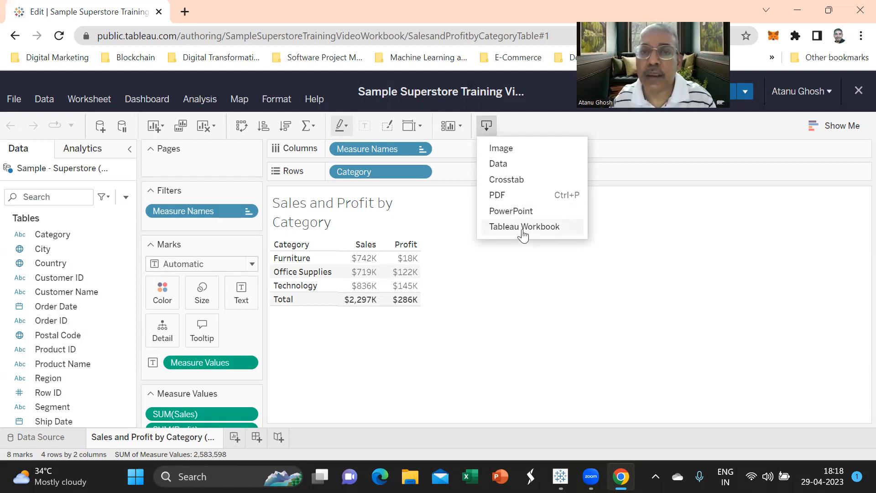
{"action": "left_click", "coordinate": [523, 226]}
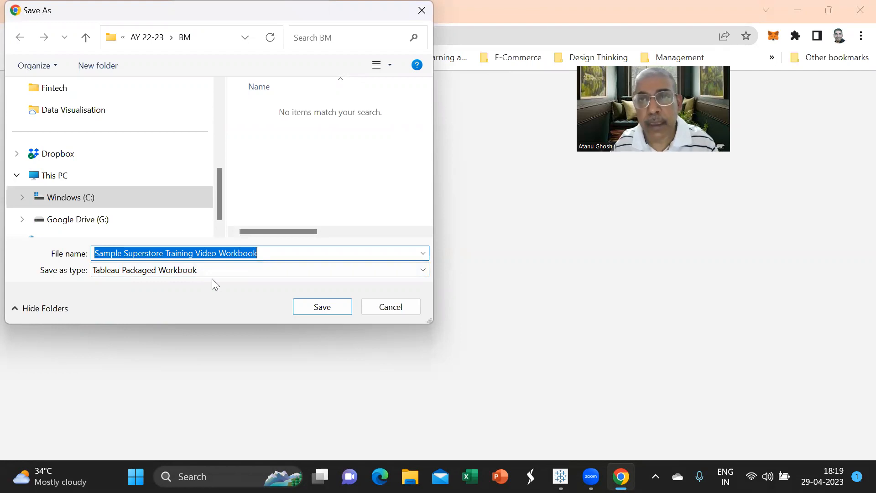
{"action": "left_click", "coordinate": [459, 67]}
{"action": "left_click", "coordinate": [720, 56]}
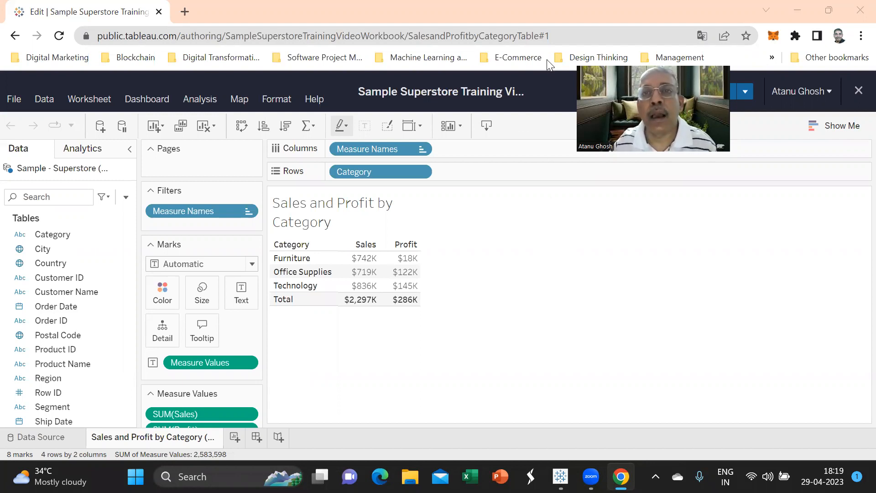
{"action": "mouse_move", "coordinate": [560, 476]}
{"action": "left_click", "coordinate": [524, 354]}
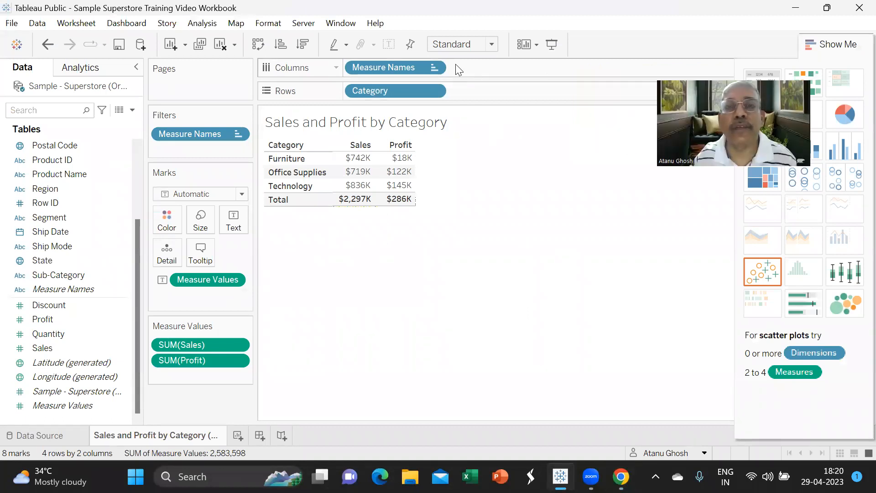
- Show the Sales and Profit table in full-screen Presentation Mode, then exit with Esc
{"action": "left_click", "coordinate": [552, 45]}
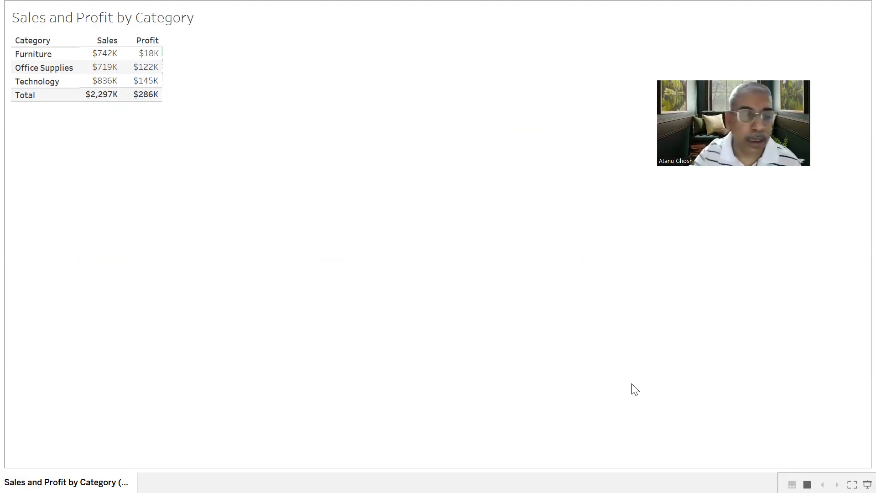
{"action": "key", "text": "Escape"}
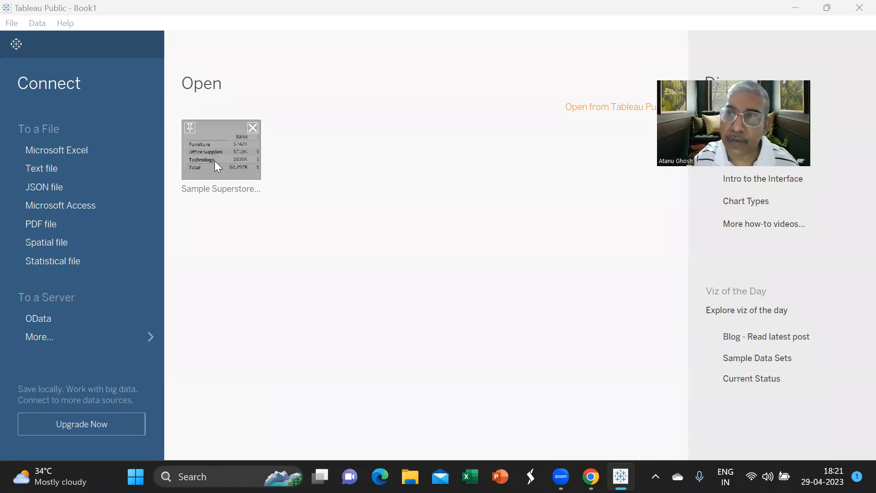
- Remove the Sample Superstore workbook thumbnail from the start page's recent workbooks
{"action": "left_click", "coordinate": [255, 128]}
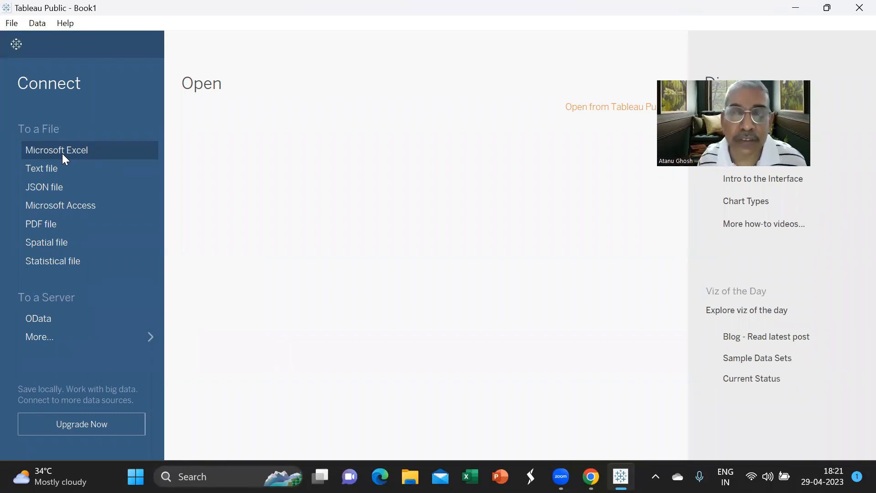
- Bring up the Open dialog and browse the AY 22-23 folder's Tableau files
{"action": "left_click", "coordinate": [12, 23]}
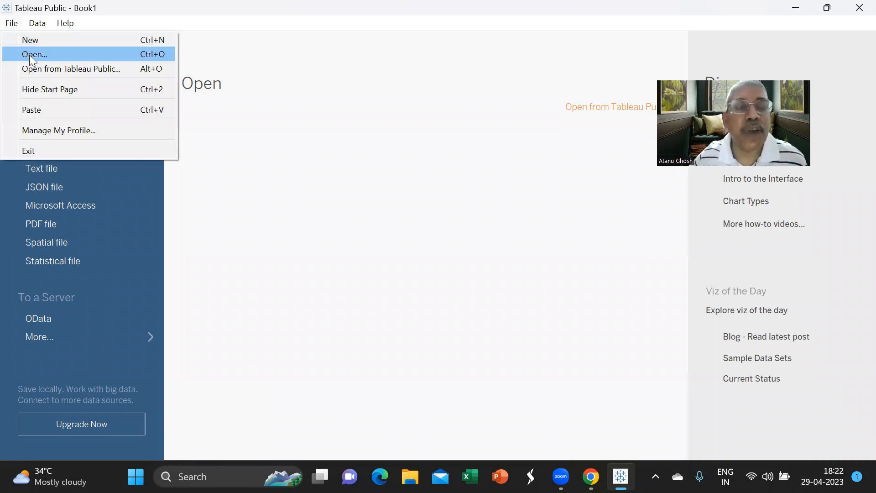
{"action": "left_click", "coordinate": [30, 55]}
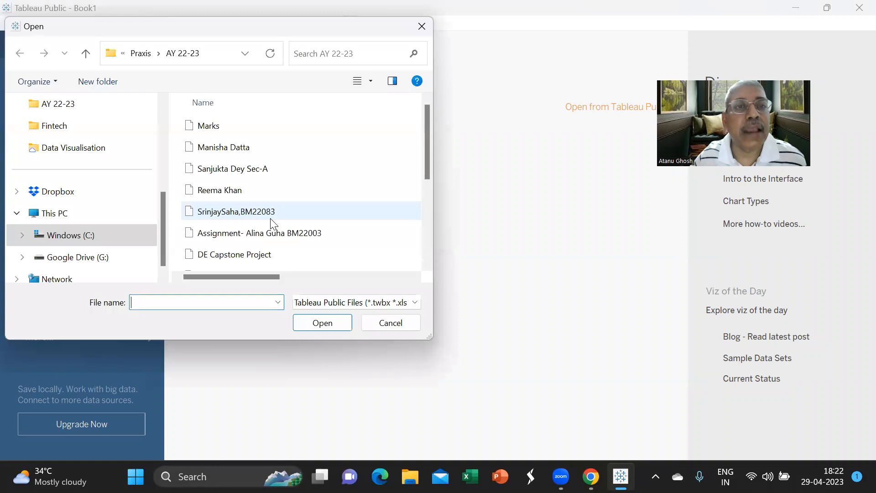
{"action": "scroll", "coordinate": [294, 217], "scroll_direction": "down", "scroll_amount": 1}
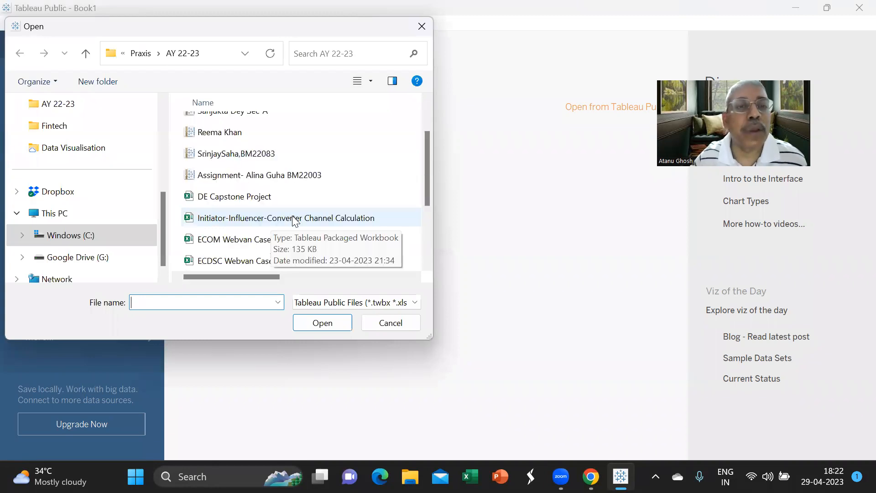
{"action": "scroll", "coordinate": [327, 205], "scroll_direction": "up", "scroll_amount": 1}
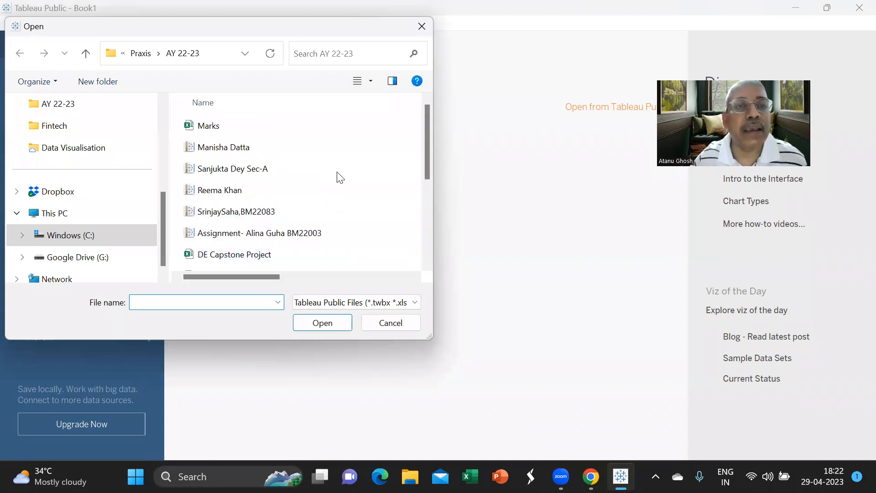
{"action": "left_click", "coordinate": [450, 72]}
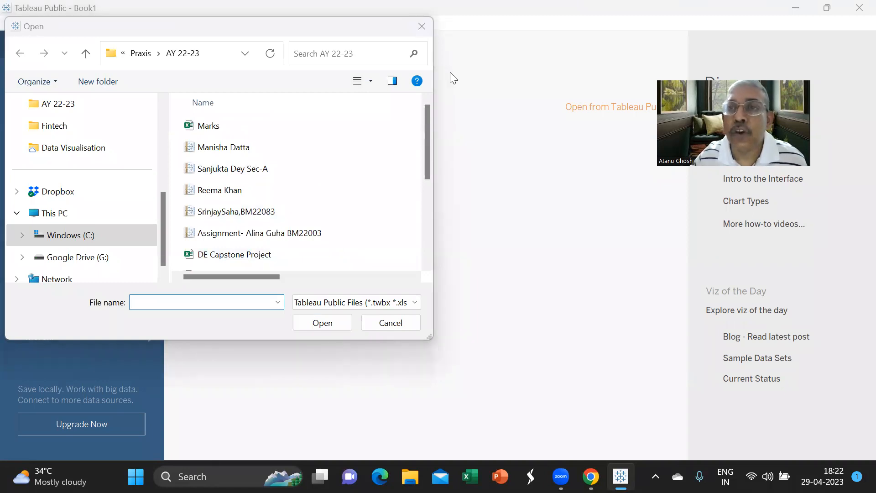